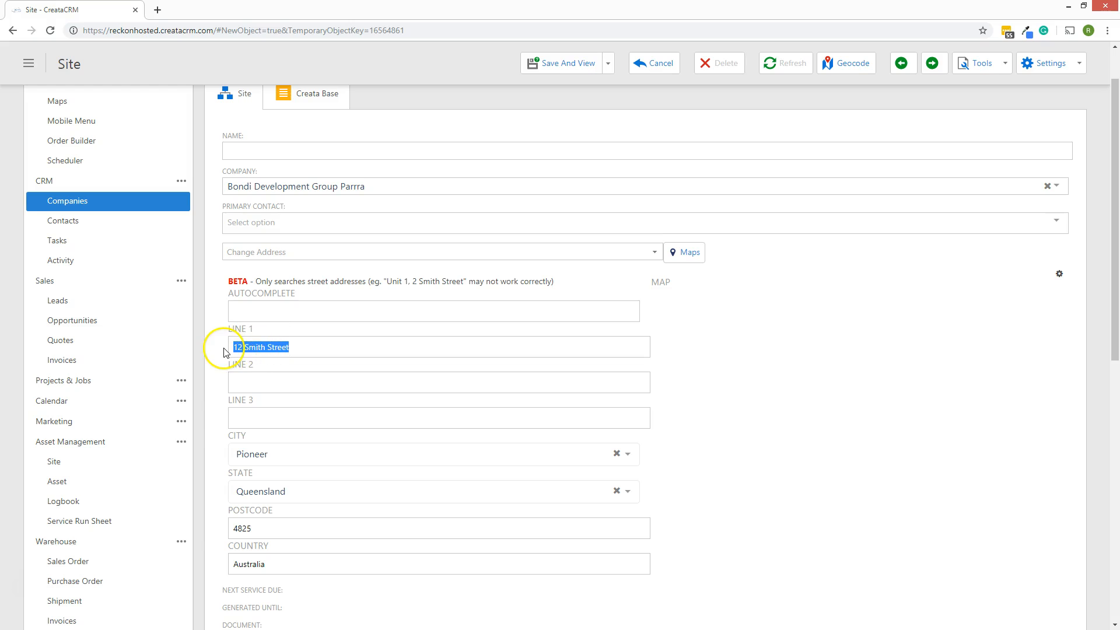
left_click(288, 151)
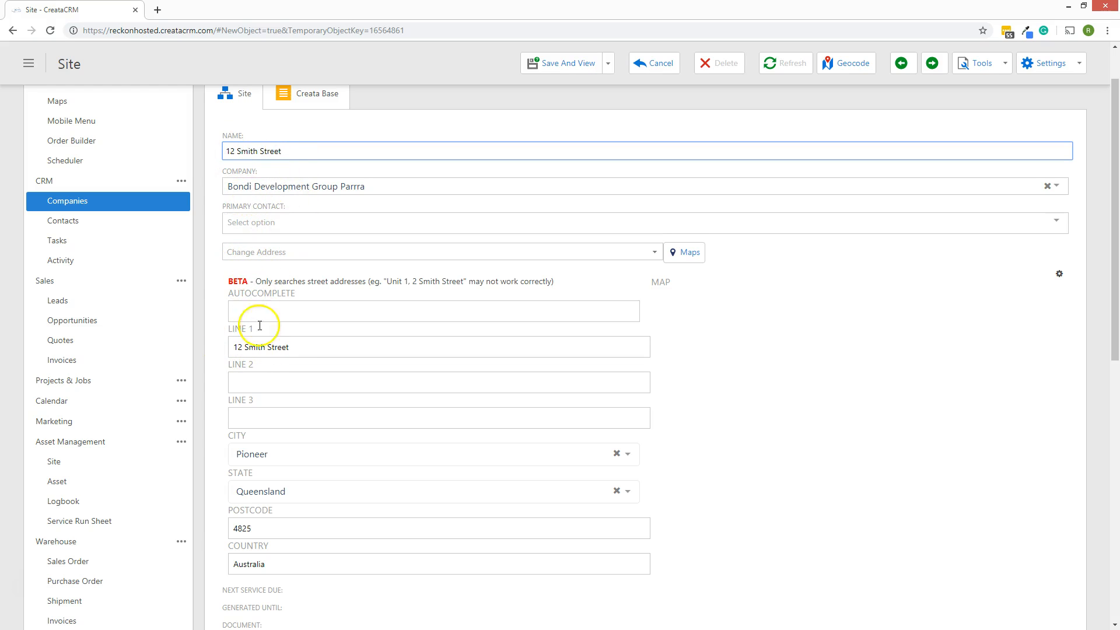
left_click(579, 66)
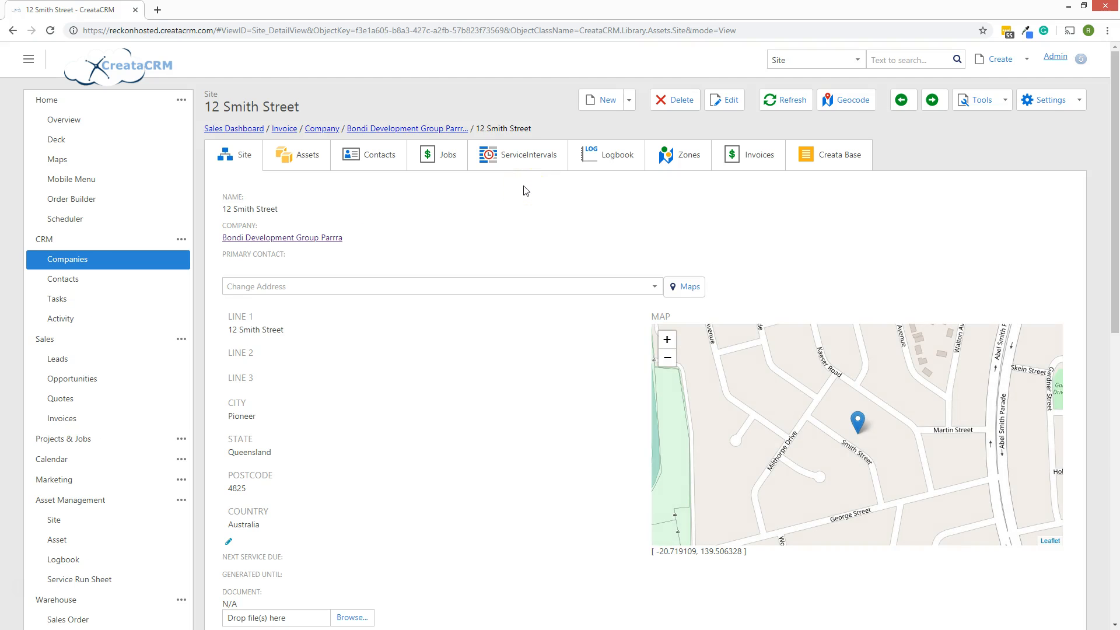
scroll(472, 309, "down", 3)
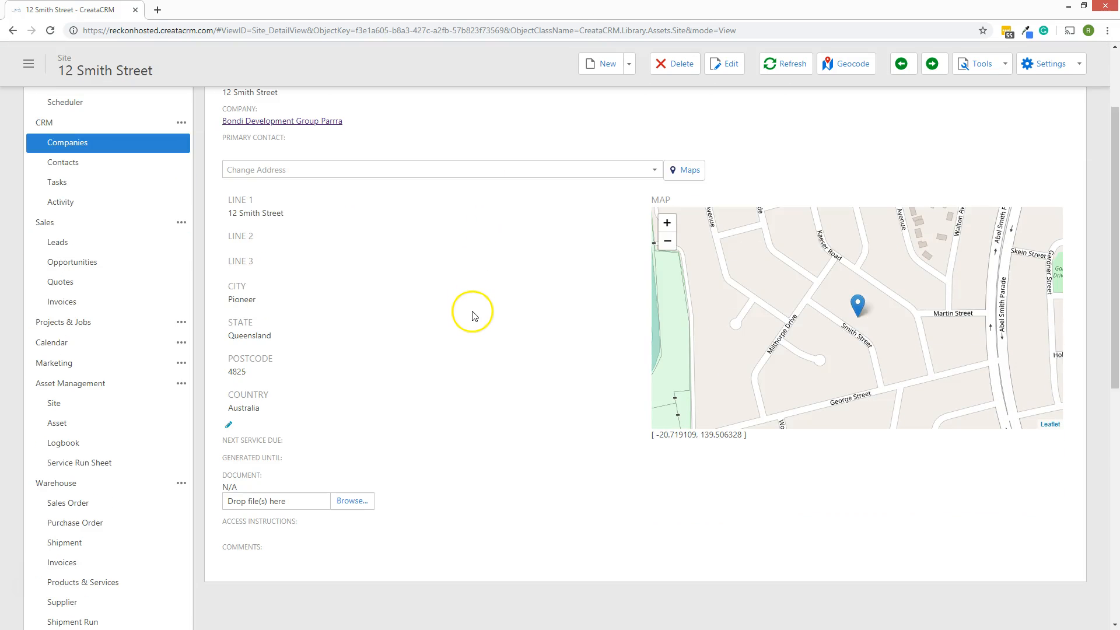
scroll(472, 309, "down", 1)
scroll(471, 309, "up", 4)
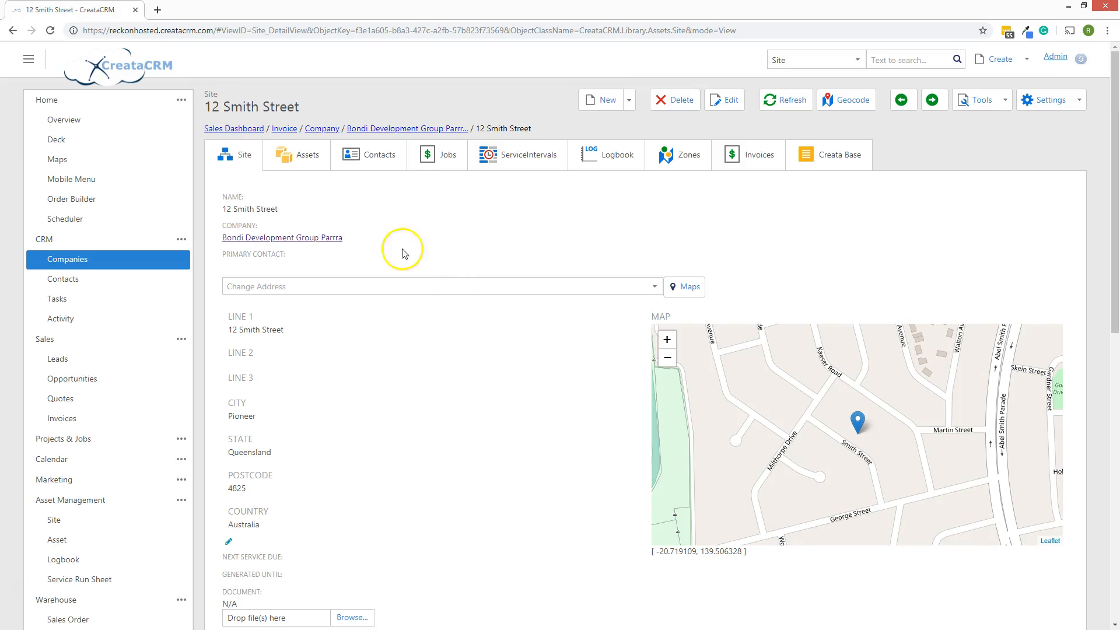
left_click(629, 101)
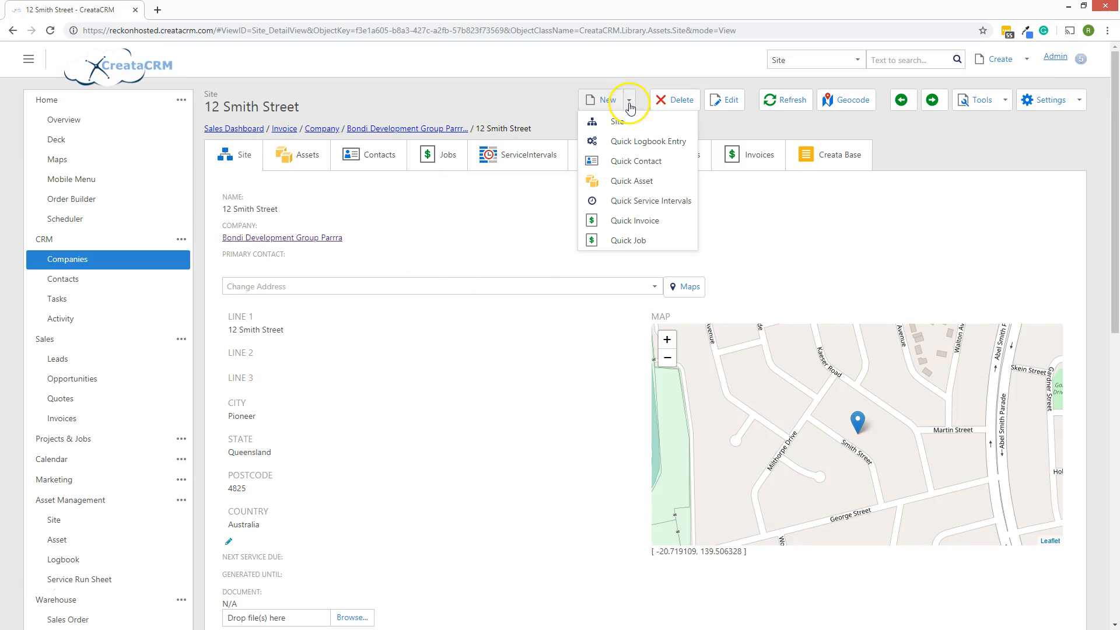
left_click(636, 204)
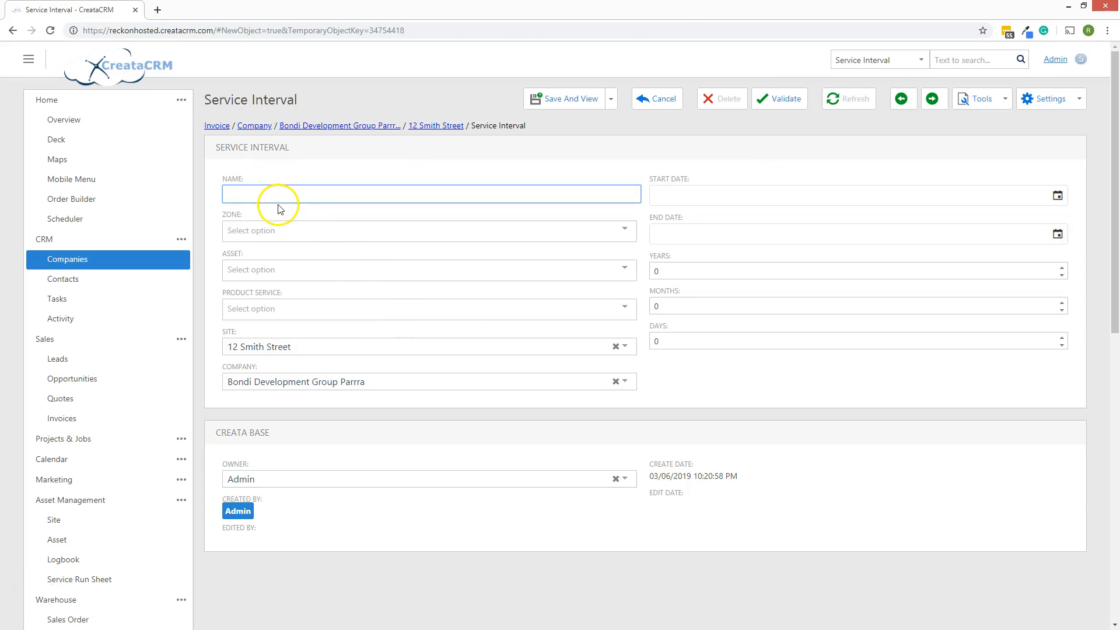
Set the interval's zone to Sydney Zone and product service to 1.5 M Dumpster
left_click(289, 237)
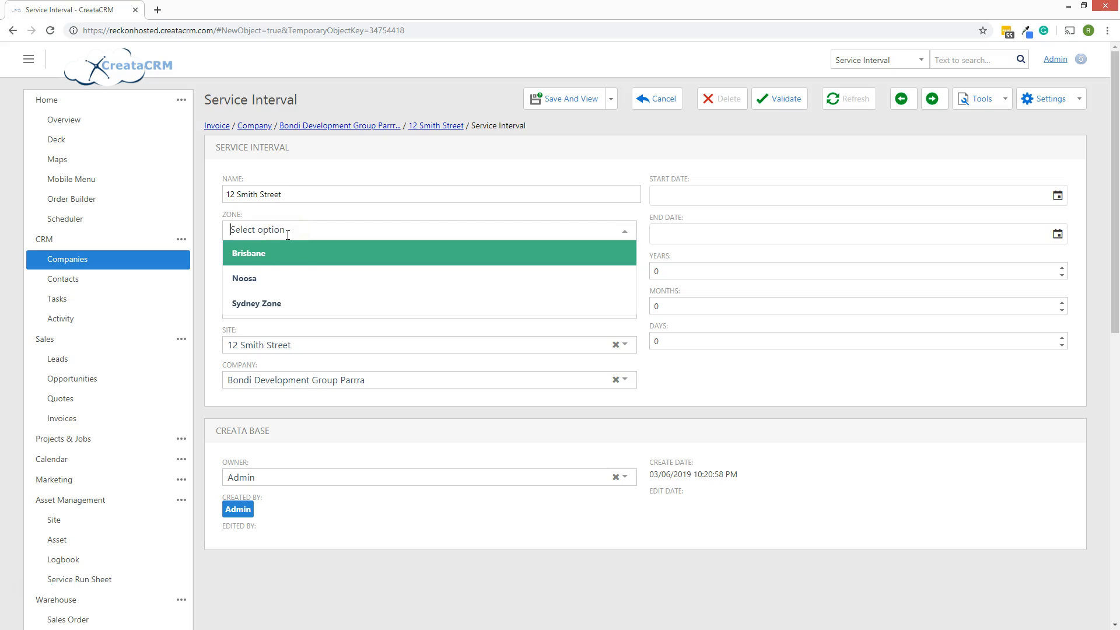
left_click(295, 303)
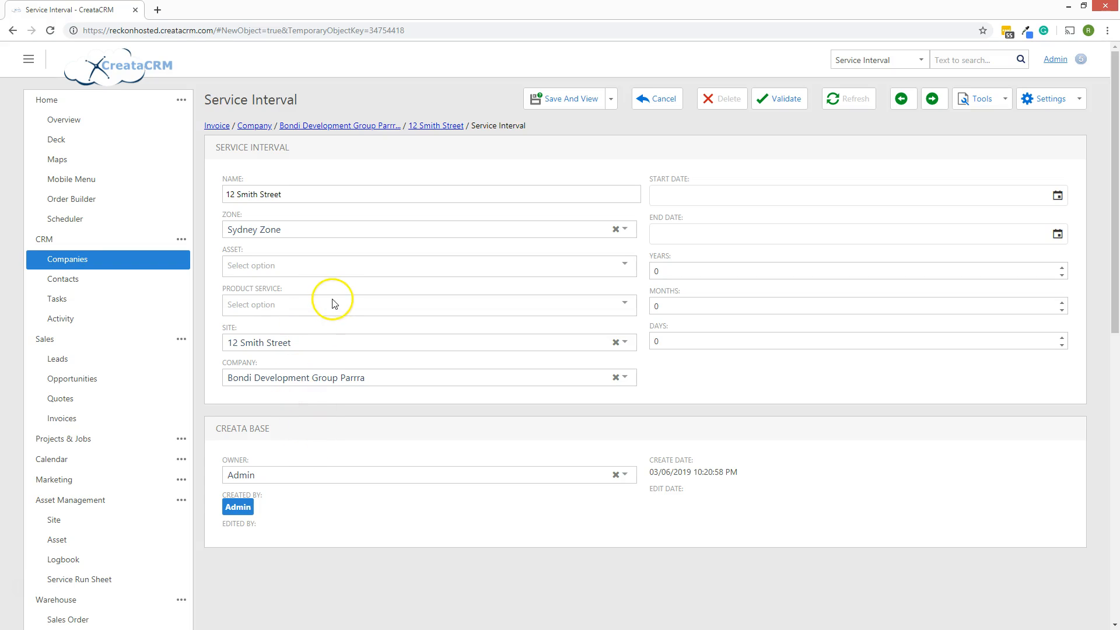
left_click(274, 308)
left_click(278, 327)
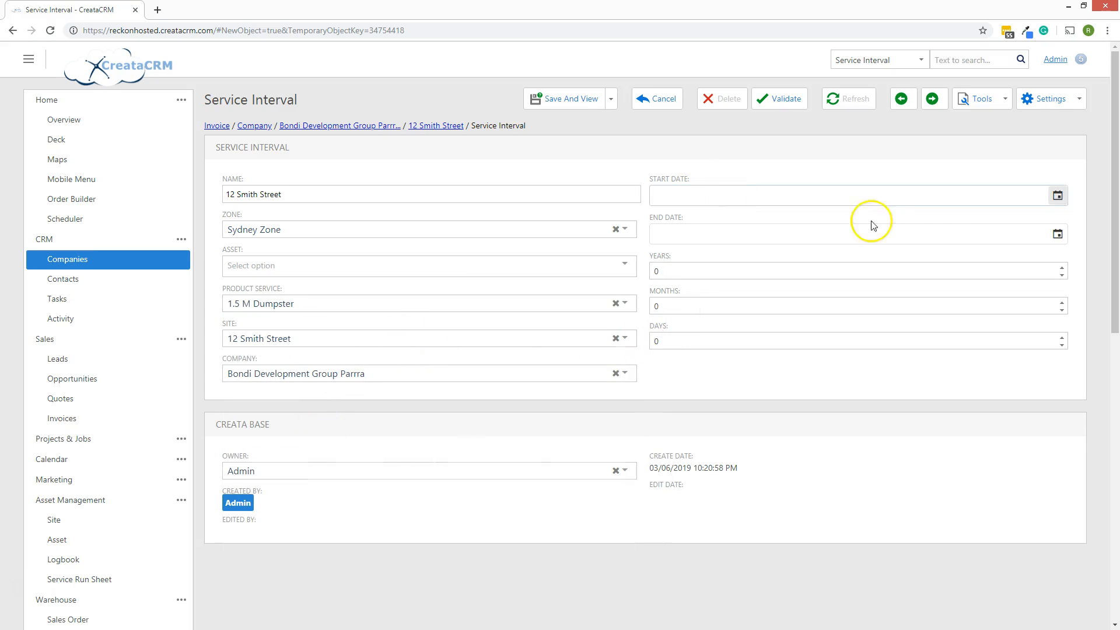
Set the interval's start date to 02/07/2019 and end date to 02/07/2020
left_click(1057, 195)
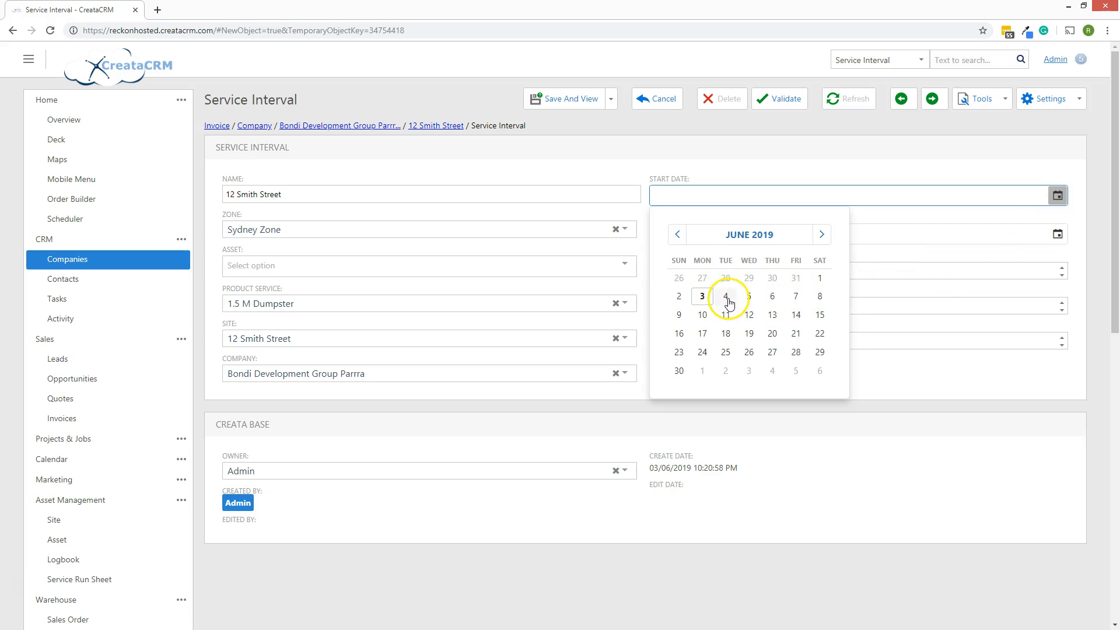
left_click(822, 235)
left_click(725, 279)
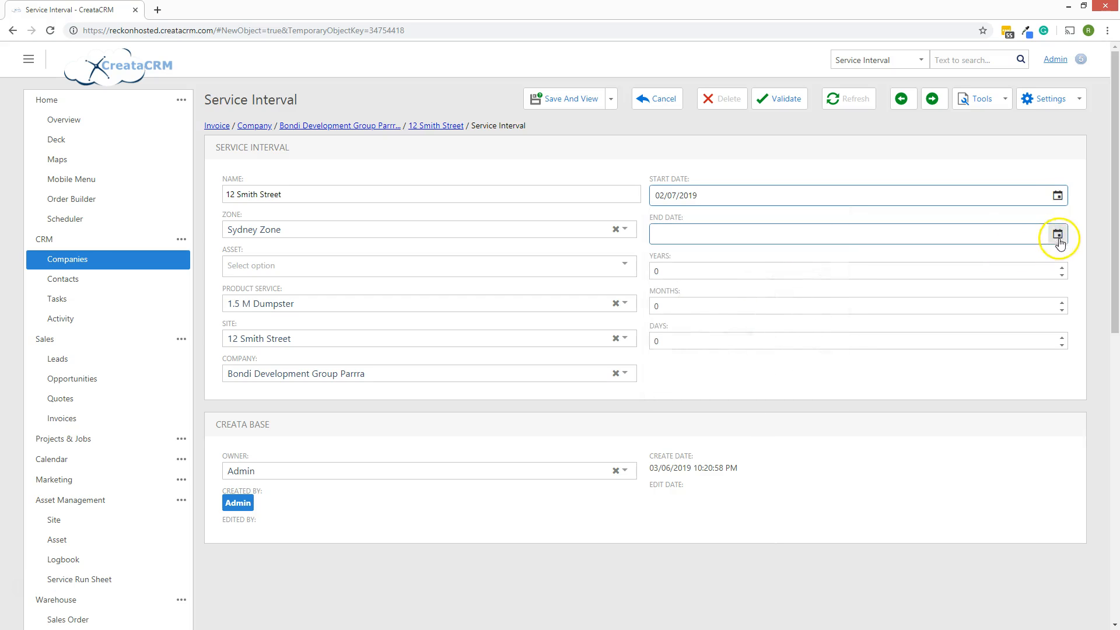
left_click(1057, 234)
left_click(748, 274)
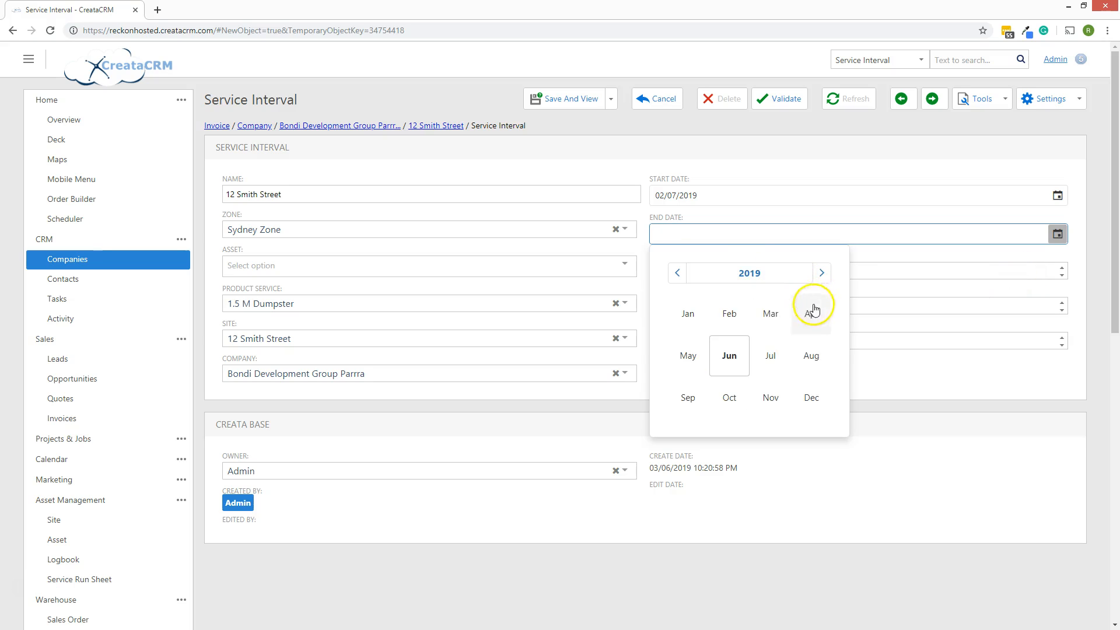
left_click(822, 272)
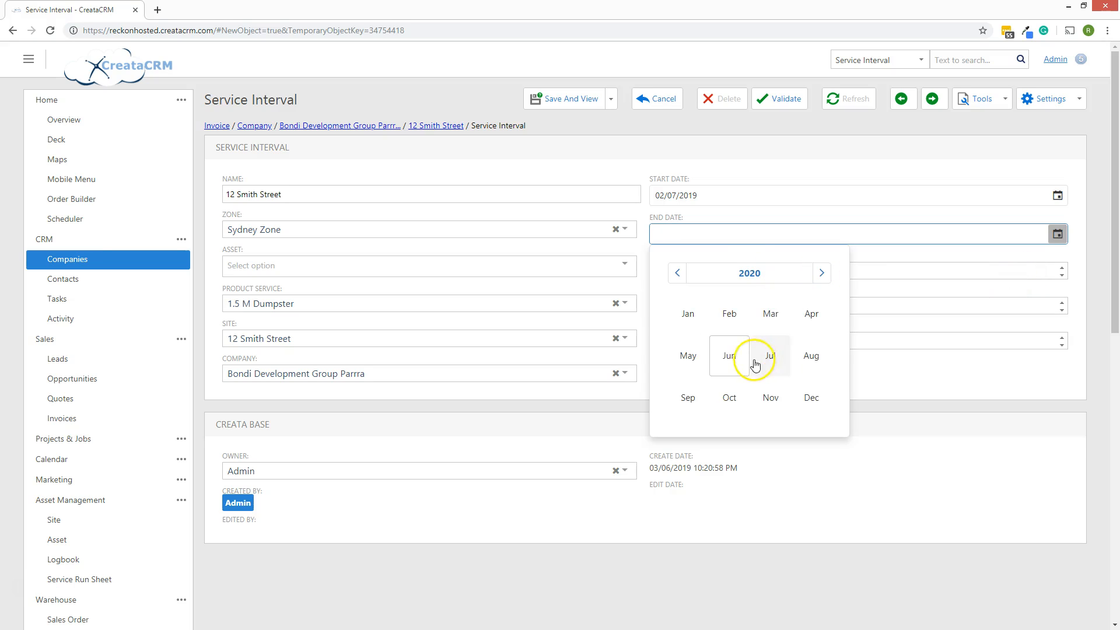
left_click(769, 355)
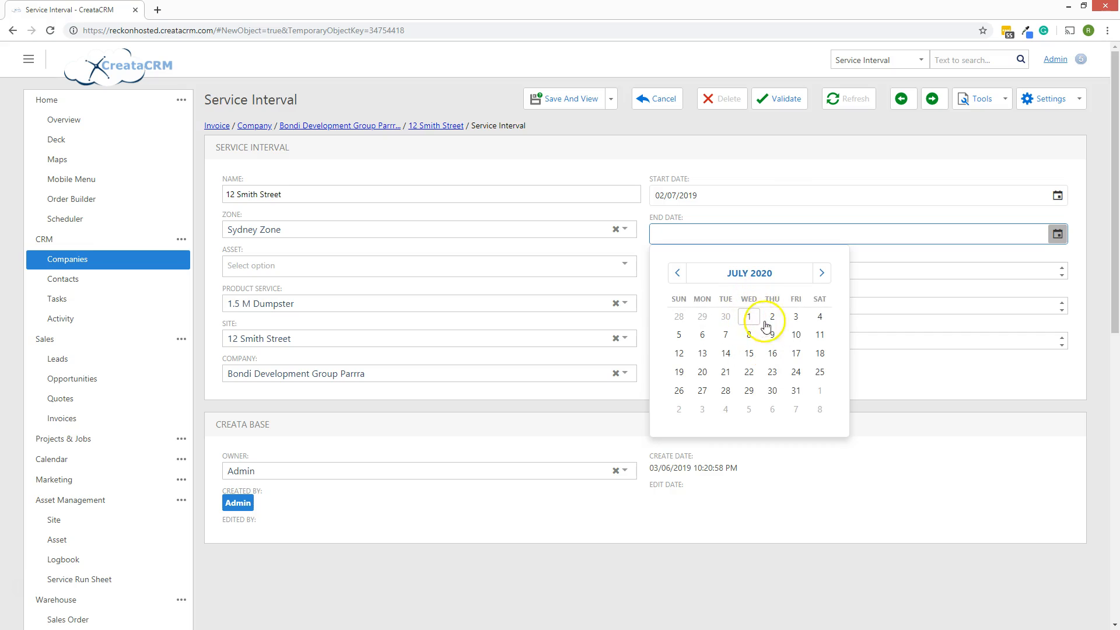
left_click(771, 318)
Set the interval to repeat every 1 month
left_click(679, 304)
type("1")
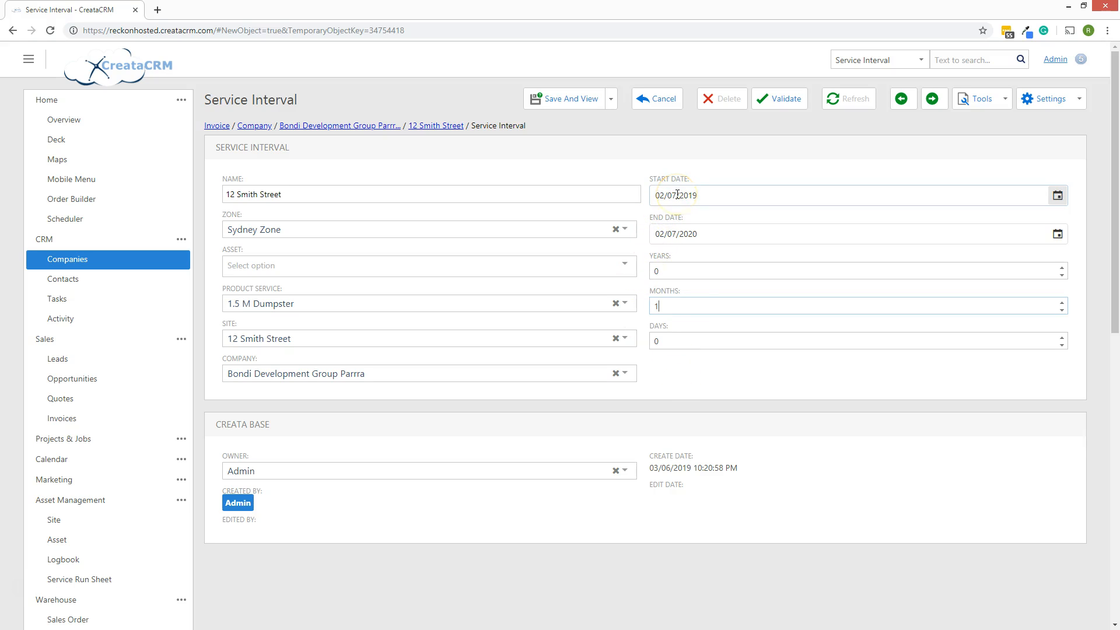
left_click(707, 234)
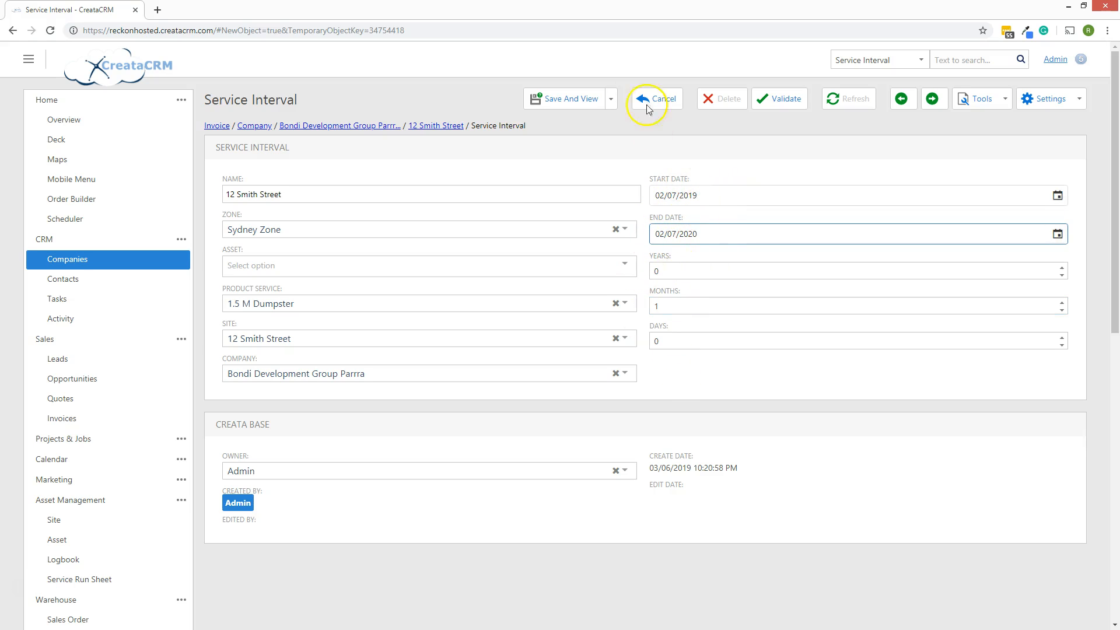
left_click(589, 99)
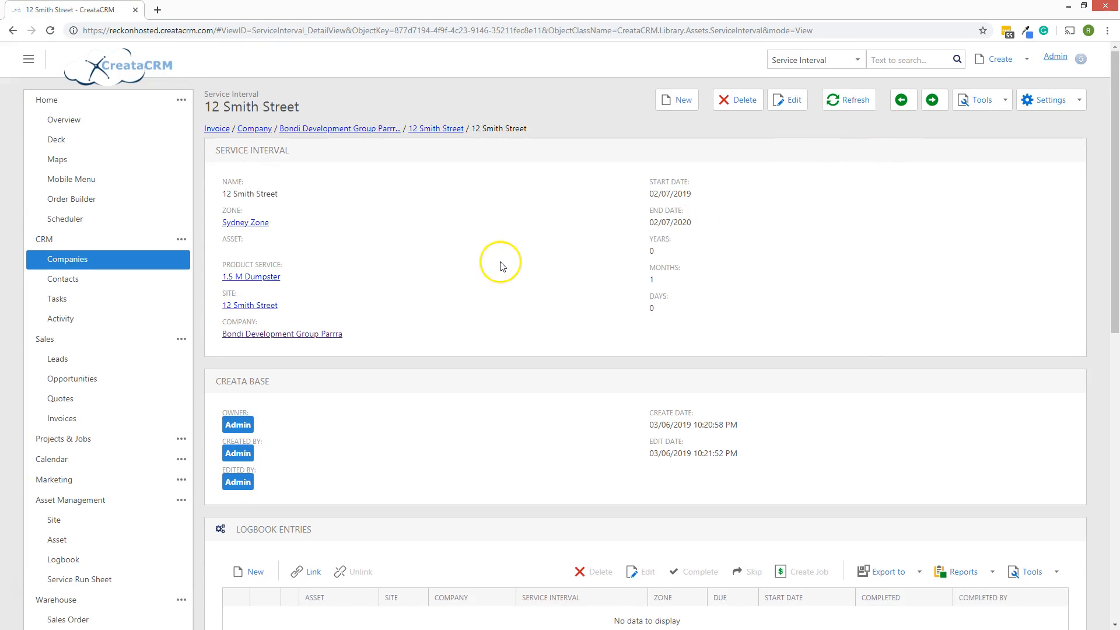
scroll(499, 268, "down", 5)
scroll(502, 276, "up", 4)
scroll(493, 227, "up", 1)
scroll(385, 198, "down", 1)
scroll(385, 210, "up", 1)
left_click_drag(204, 92, 257, 94)
scroll(381, 257, "down", 4)
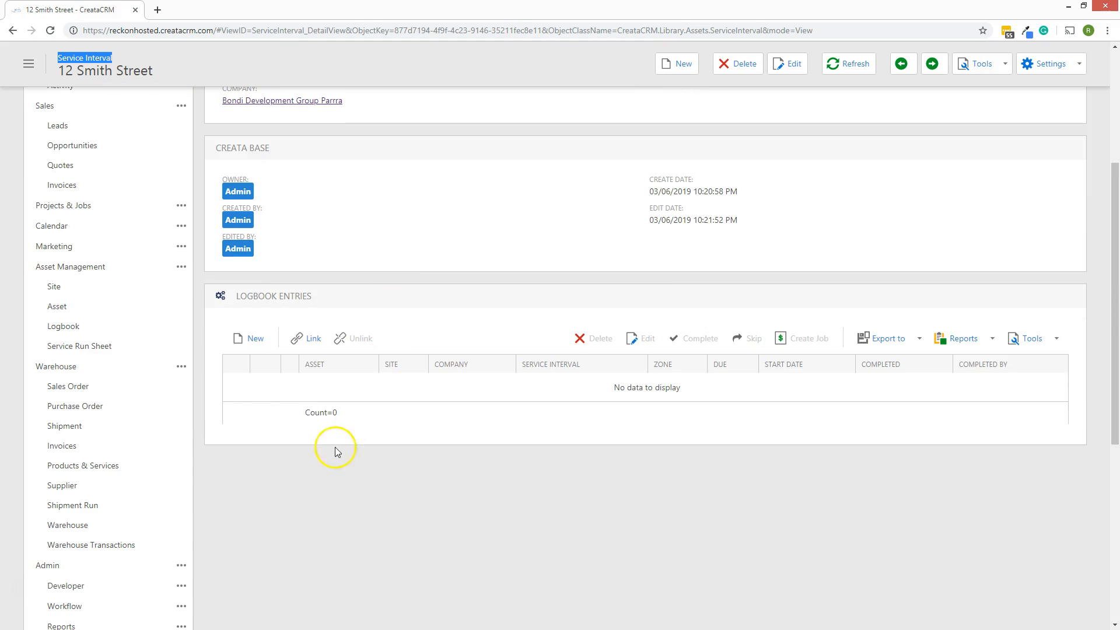
scroll(531, 379, "up", 4)
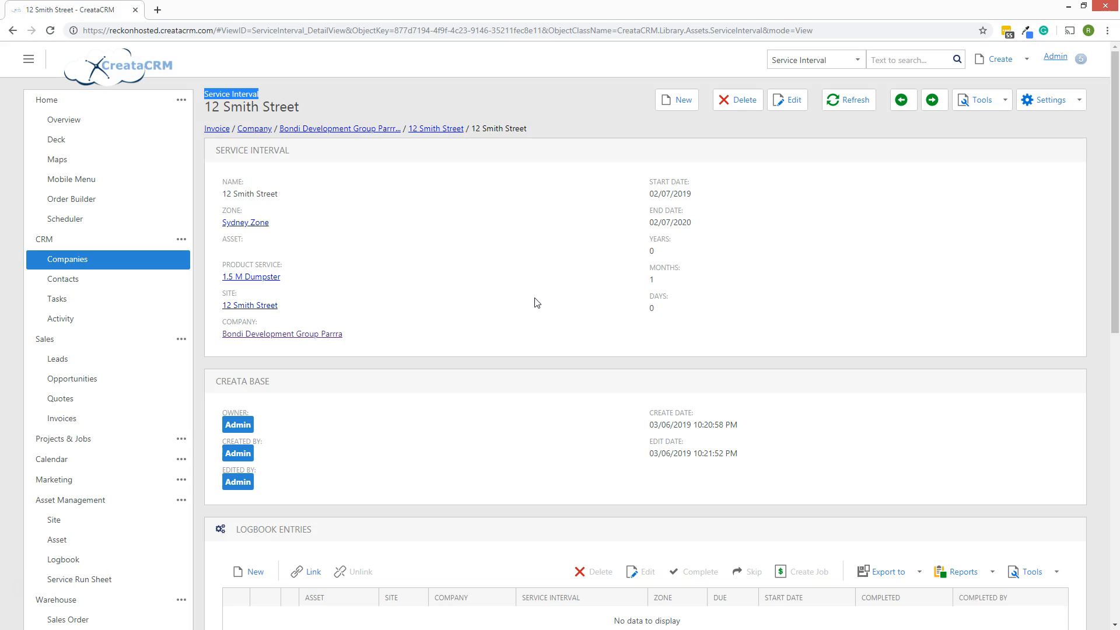
scroll(533, 304, "down", 3)
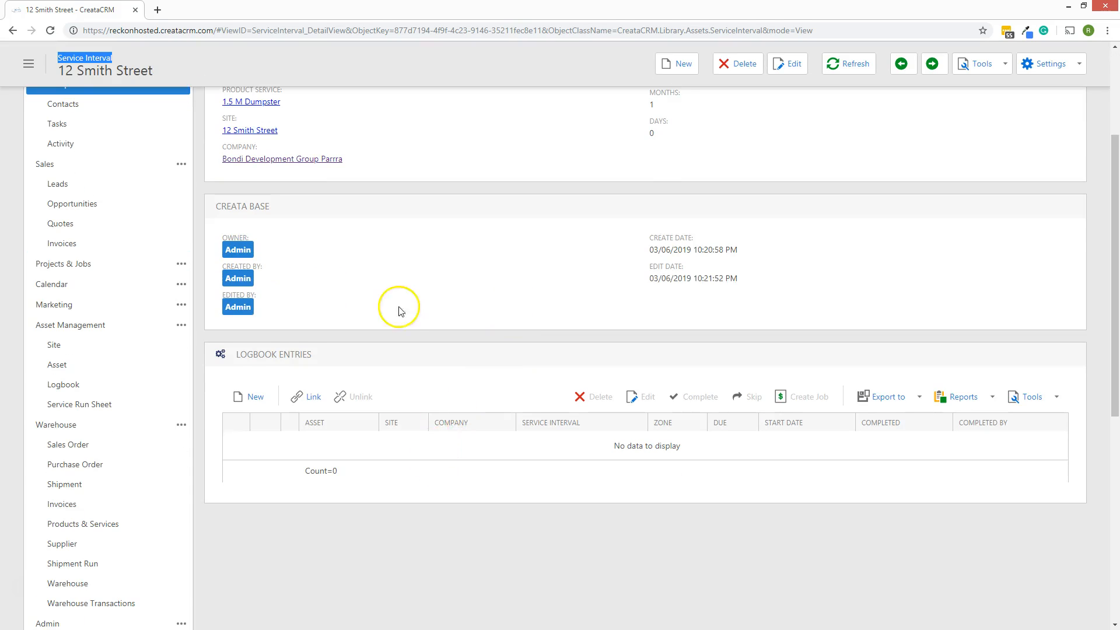
scroll(373, 280, "up", 3)
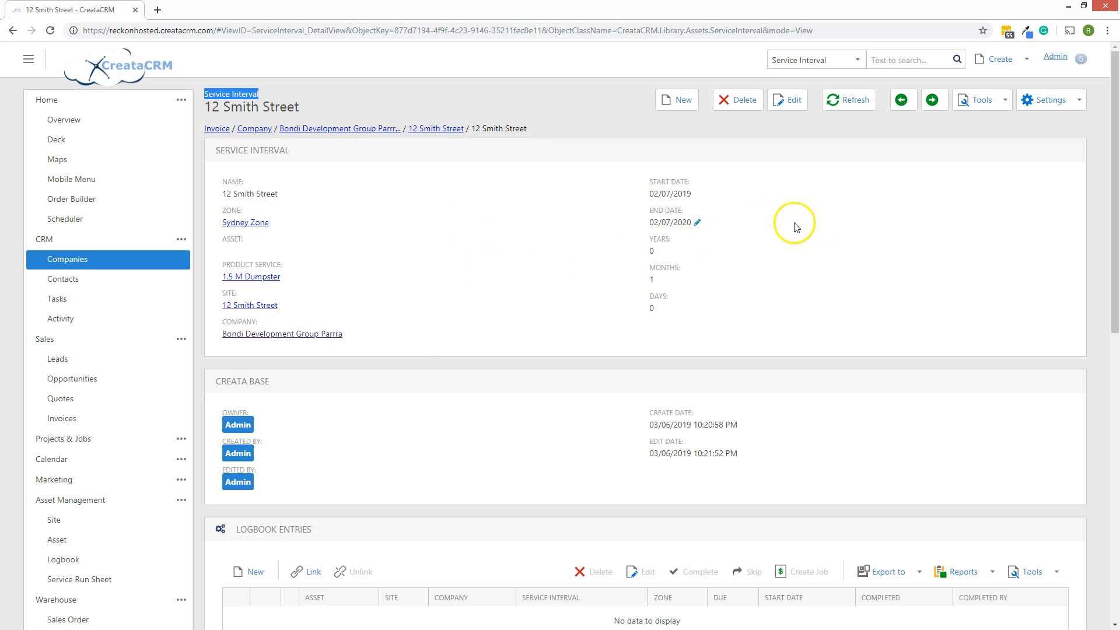
Start generating logbook entries with the generate-until date set to 03/07/2020
left_click(993, 108)
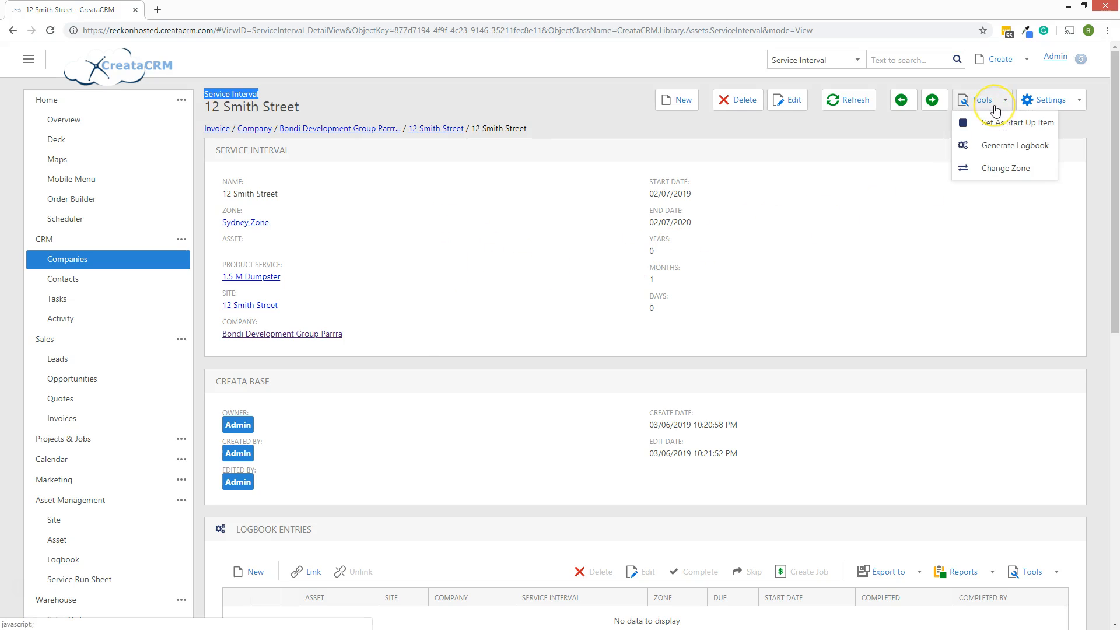
left_click(987, 147)
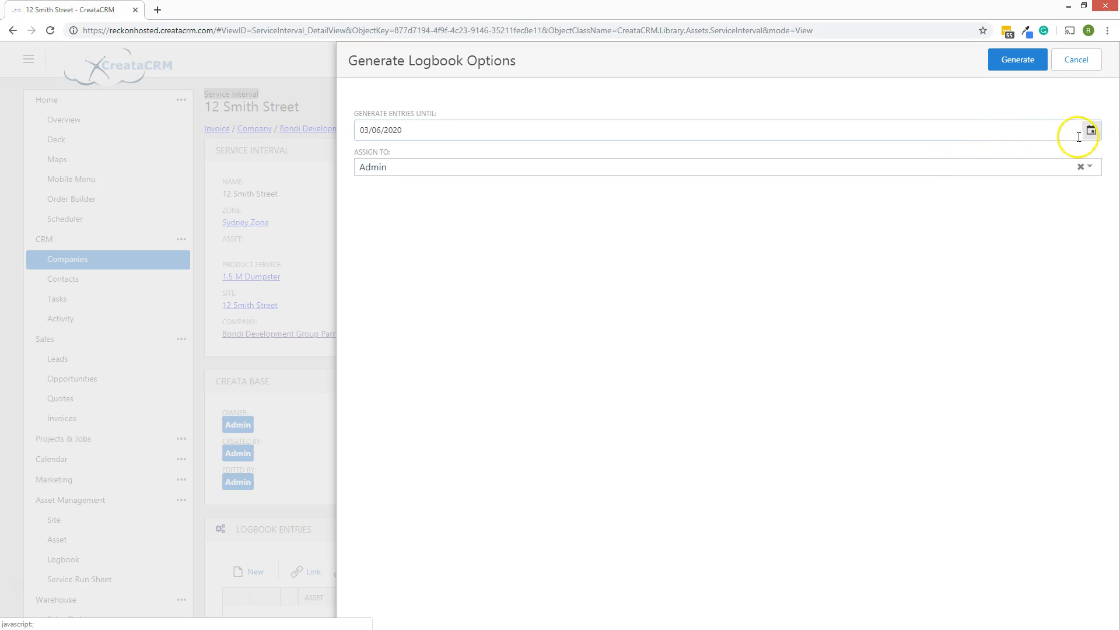
left_click(482, 131)
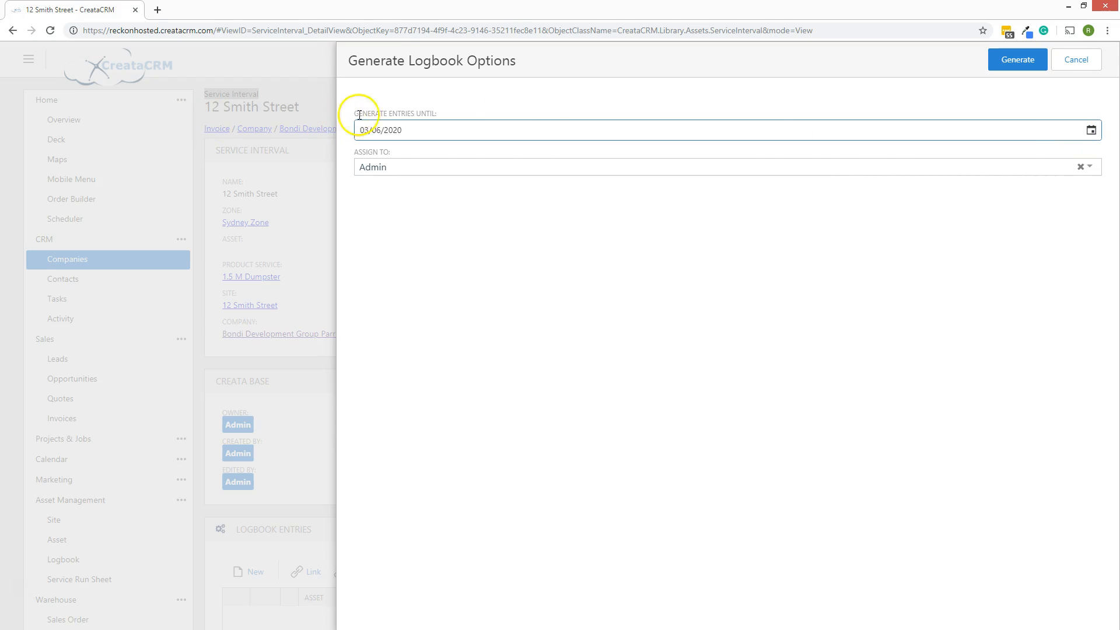
left_click(1090, 130)
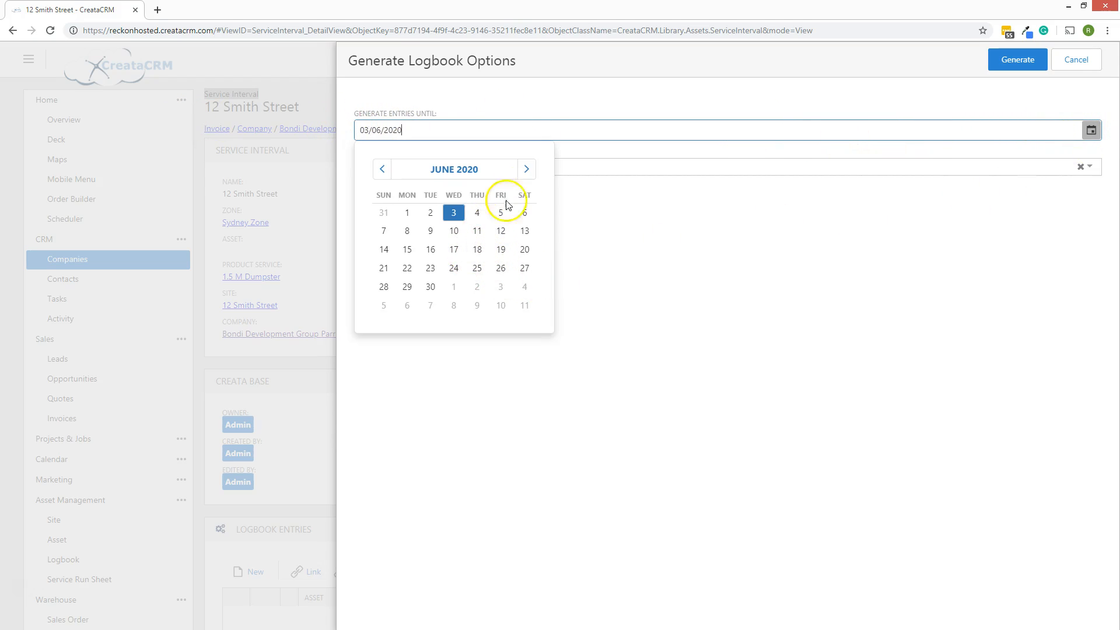
left_click(526, 170)
left_click(500, 213)
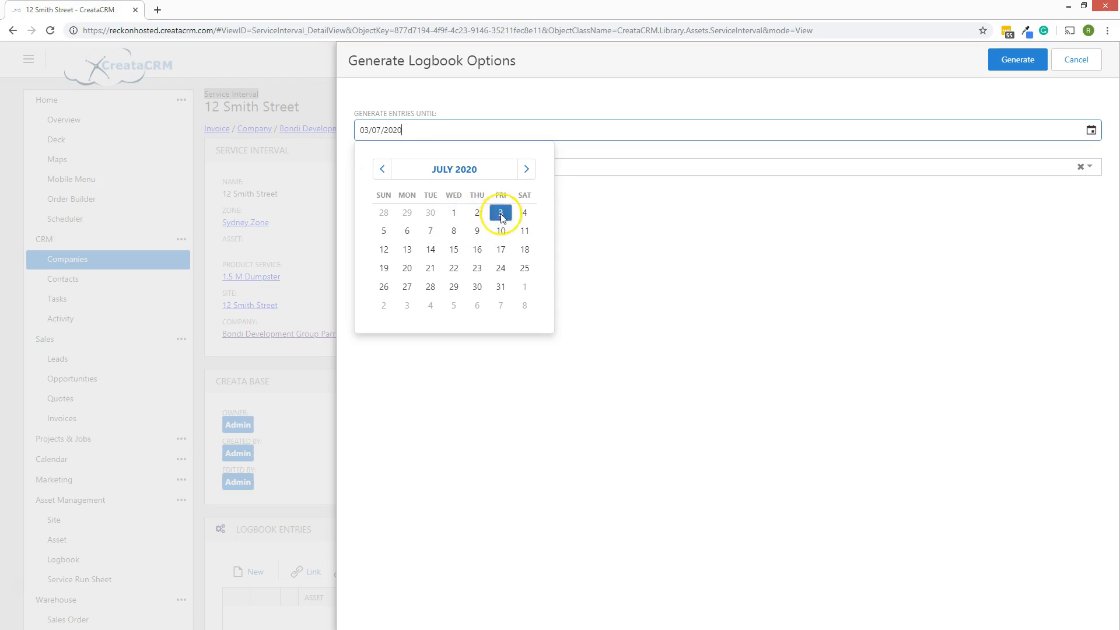
Assign the new entries to a staff user and generate the logbook
left_click(505, 168)
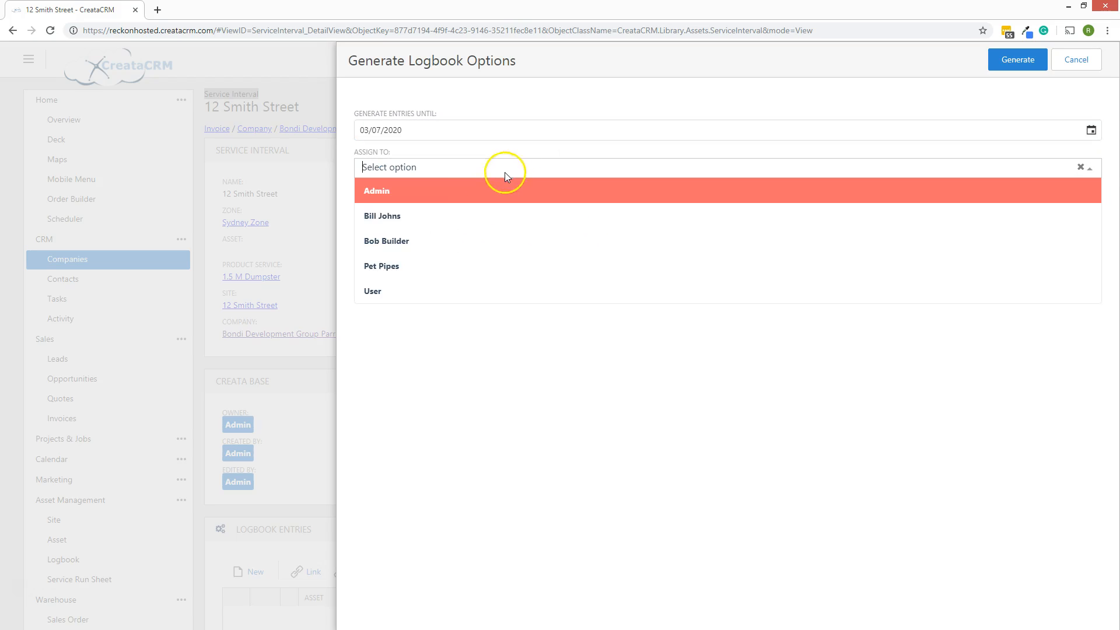
left_click(452, 216)
left_click(1018, 60)
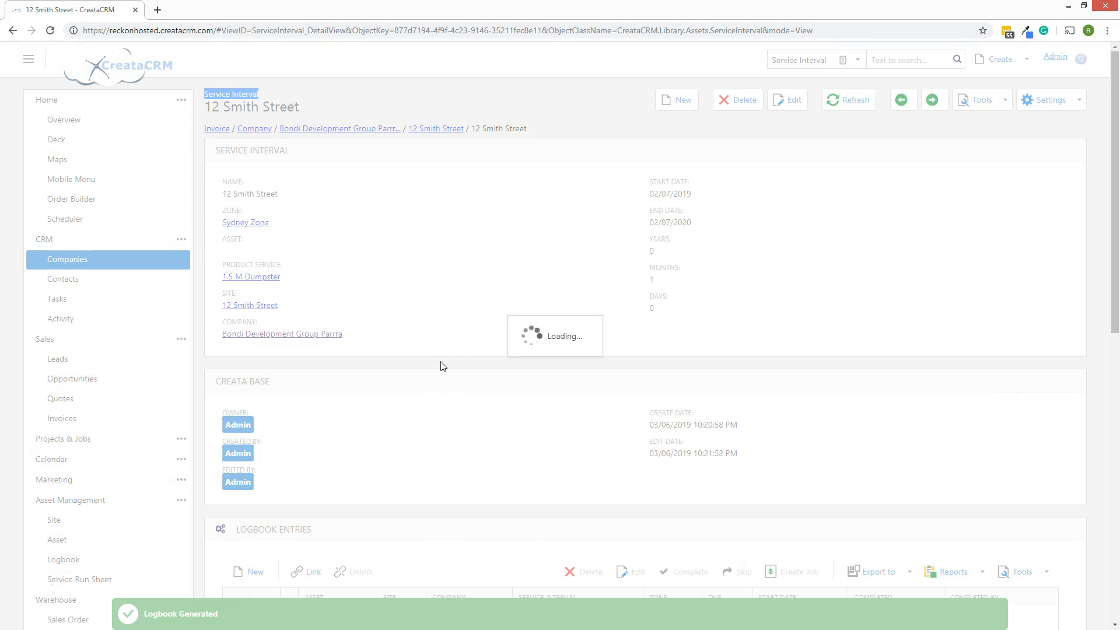
Delete the final logbook entry due 02/07/2020, leaving 12 monthly entries
scroll(442, 362, "down", 5)
scroll(445, 358, "down", 4)
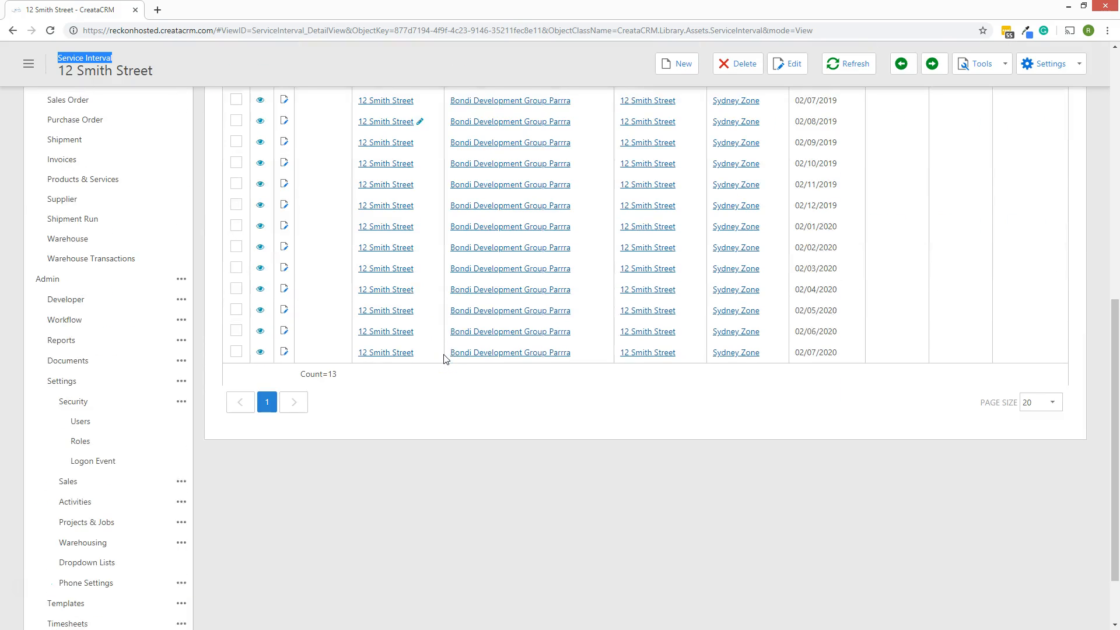
scroll(445, 358, "up", 3)
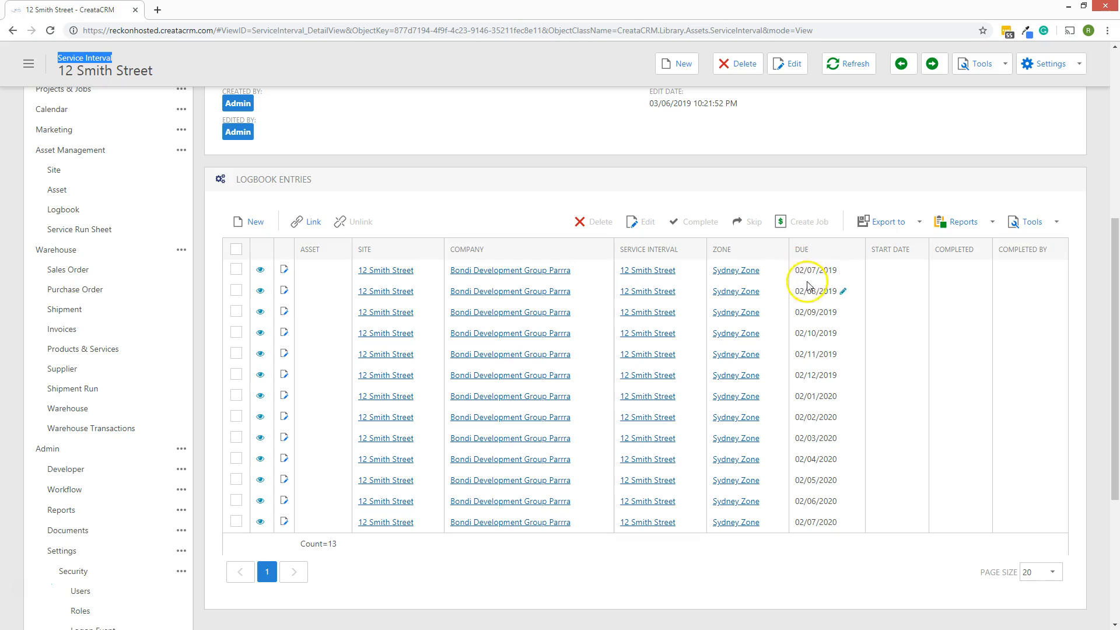
left_click(236, 522)
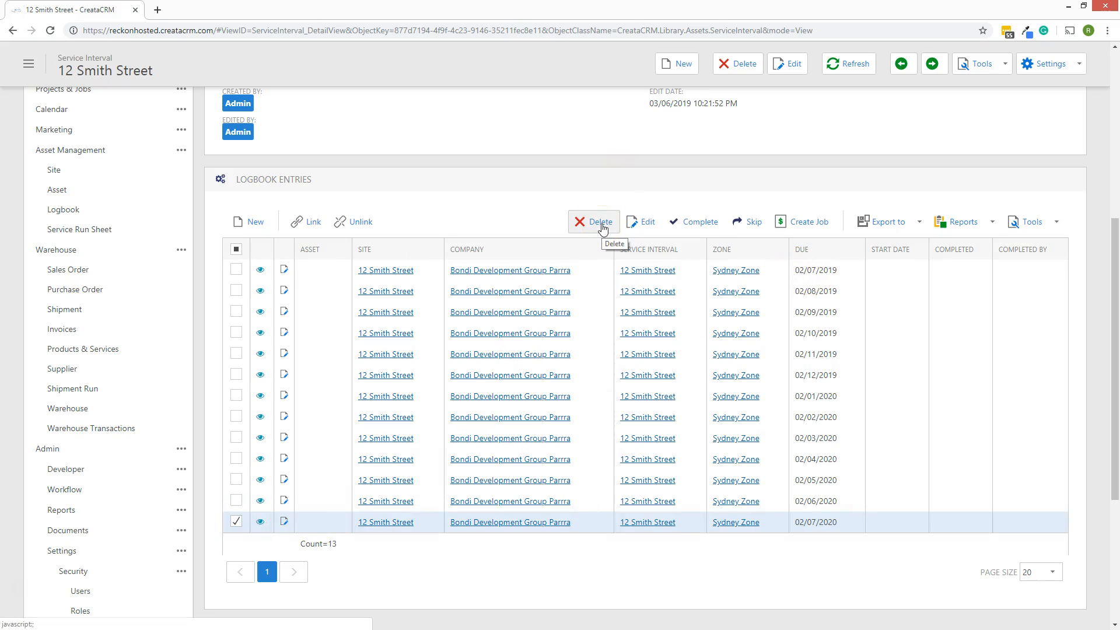
left_click(602, 227)
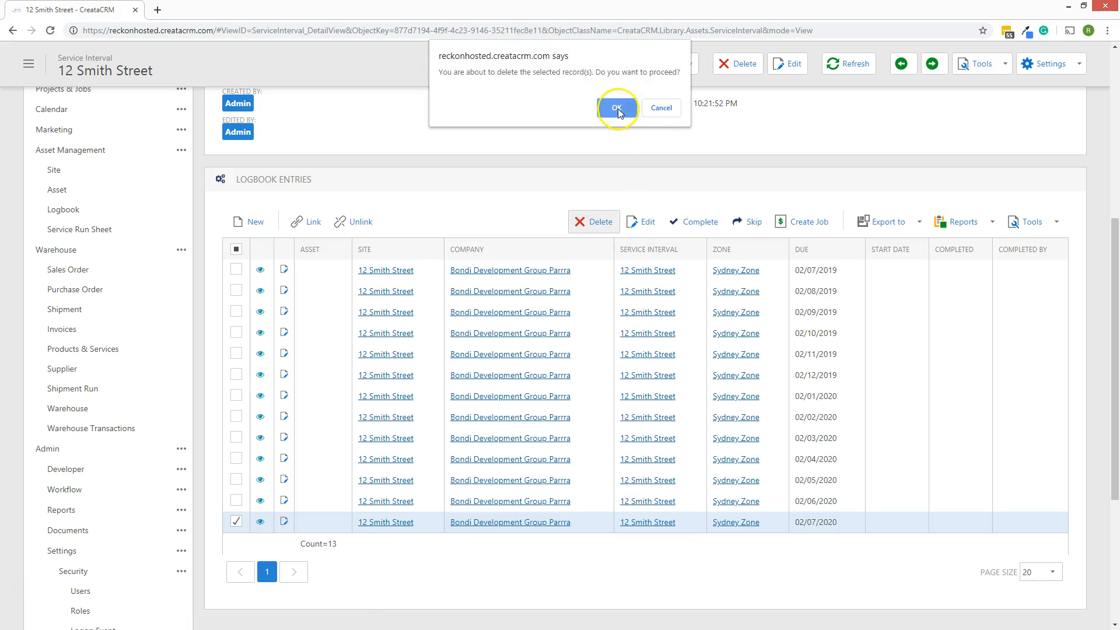
left_click(620, 105)
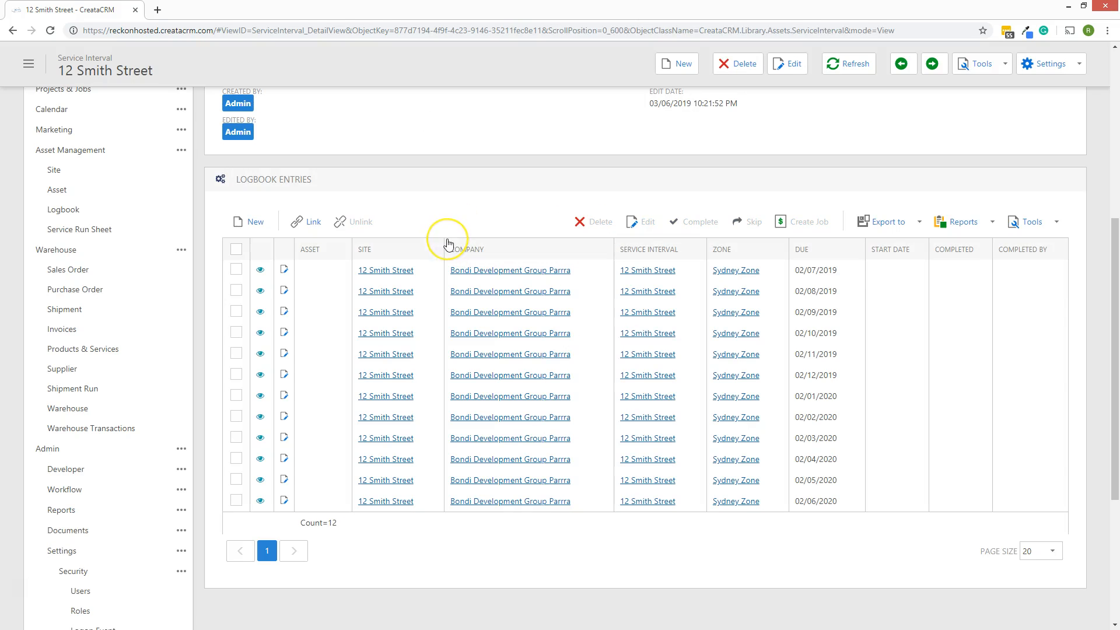
scroll(448, 243, "up", 5)
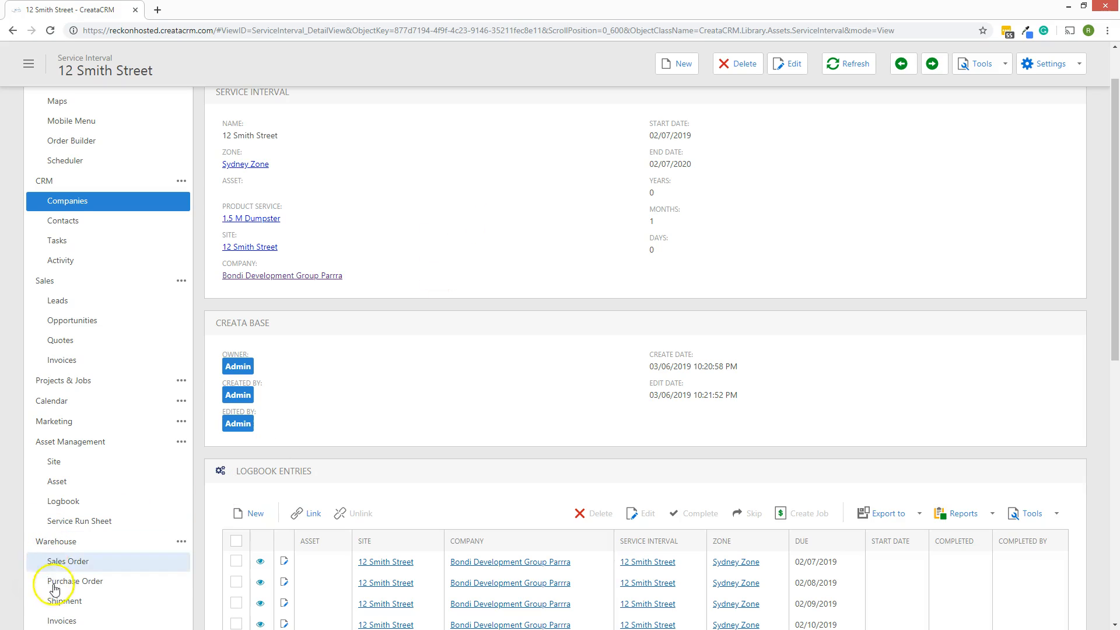
Go to Asset Management and load the Open Service Logs view
left_click(140, 444)
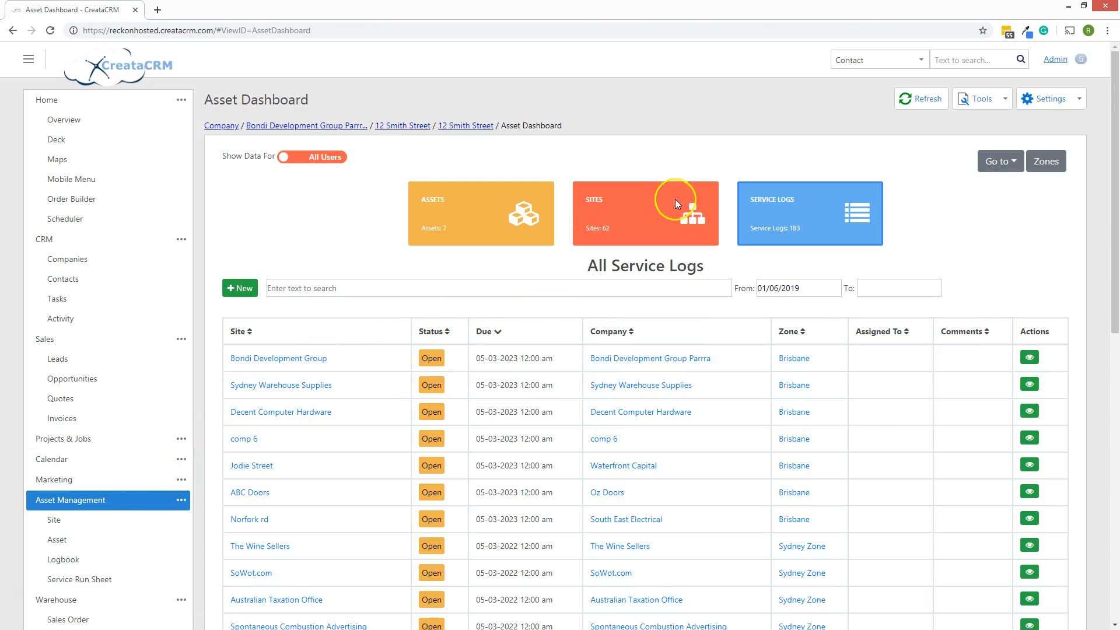
scroll(742, 368, "down", 3)
scroll(750, 363, "up", 3)
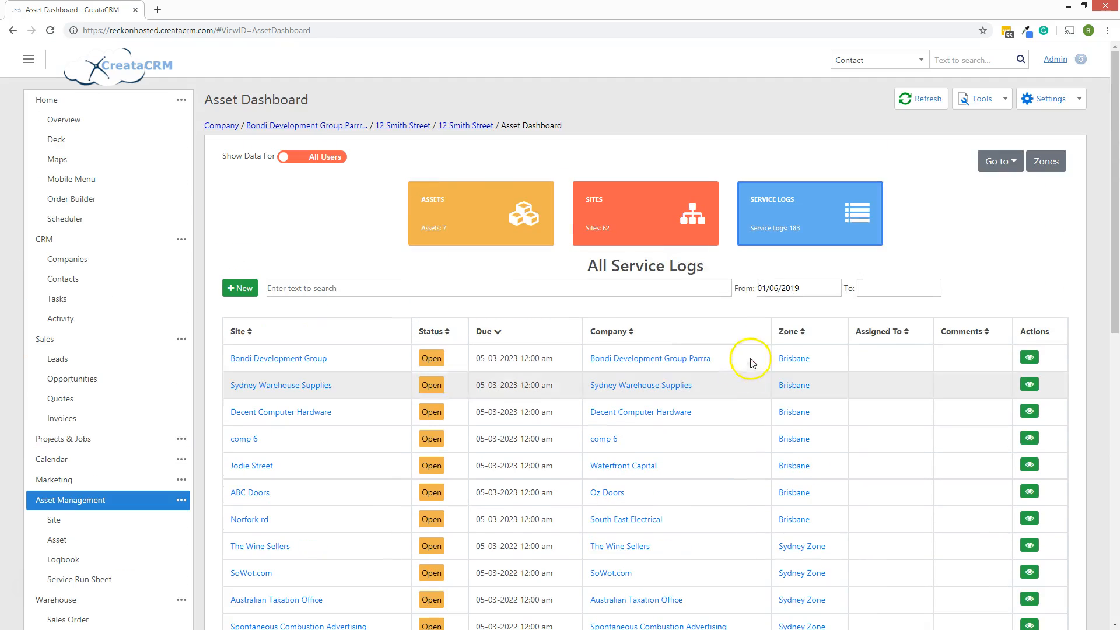
left_click(993, 165)
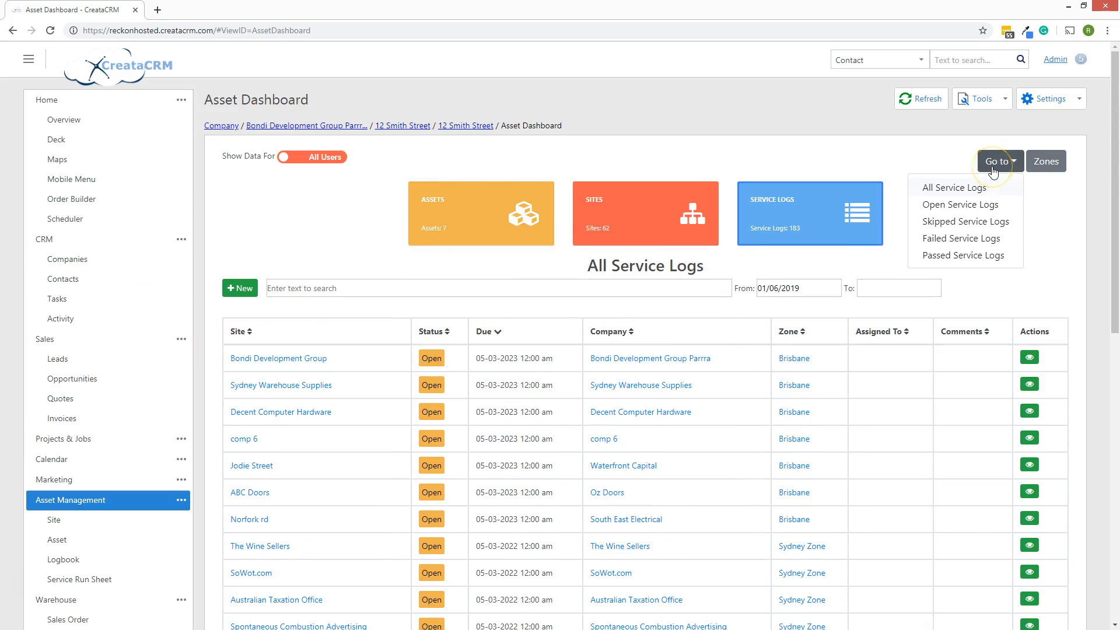
left_click(985, 210)
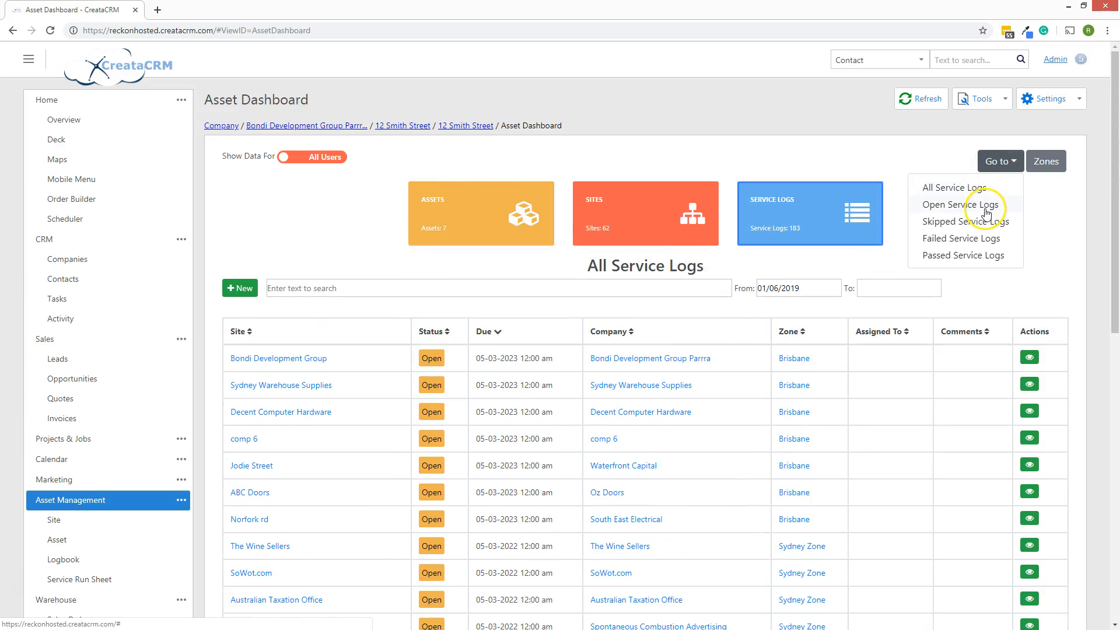
left_click(985, 210)
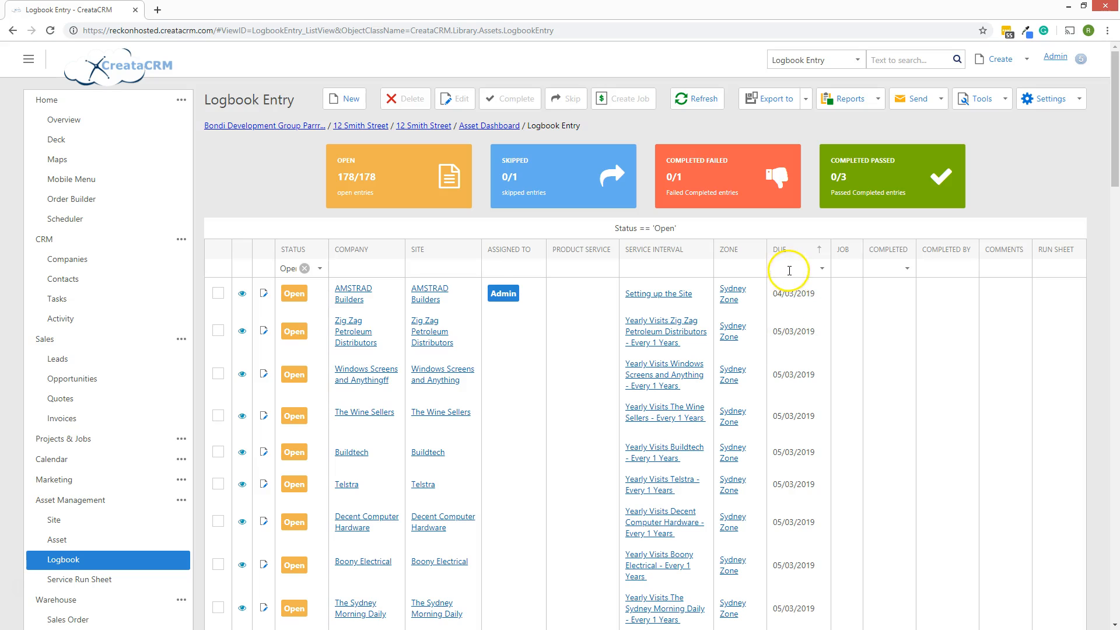
Filter open logbook entries to those due 02/07/2019 in the Sydney zone
left_click(819, 268)
left_click(990, 292)
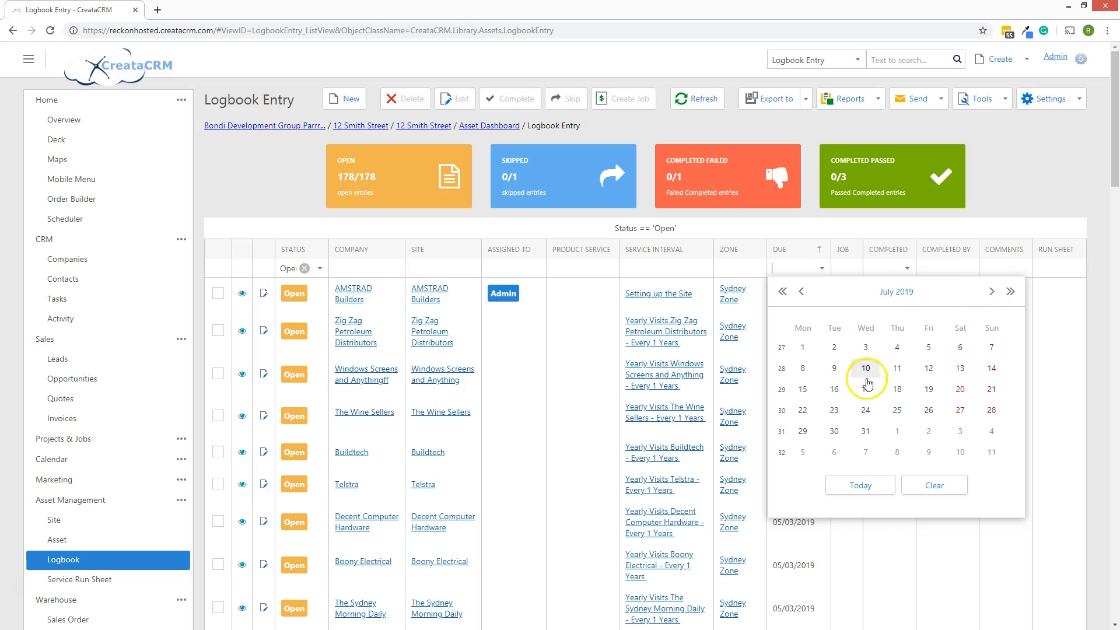
left_click(835, 350)
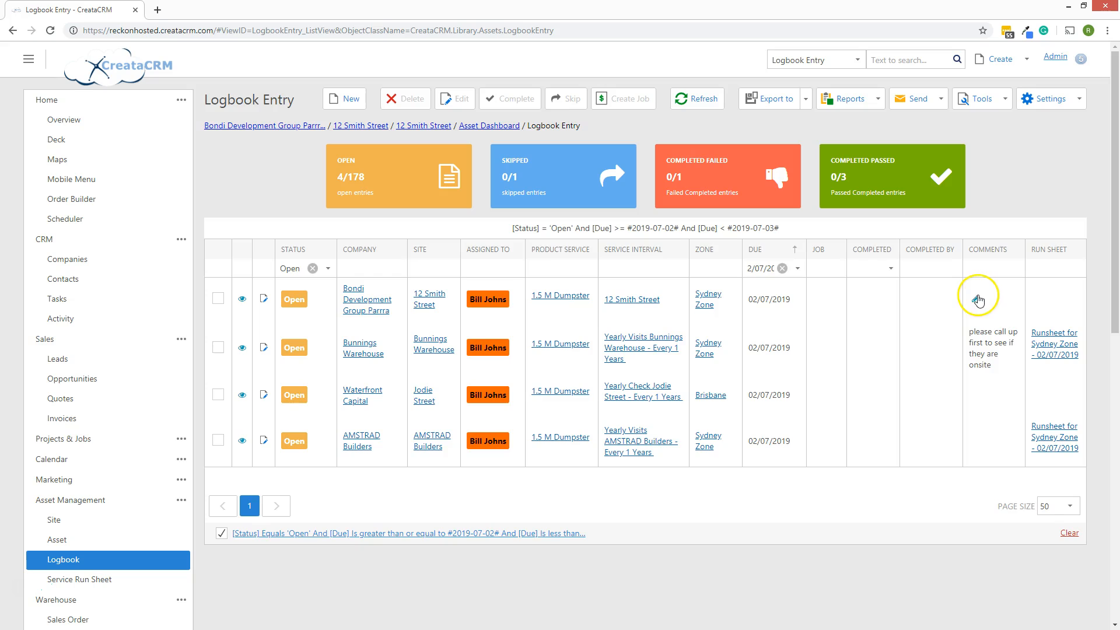
left_click(976, 300)
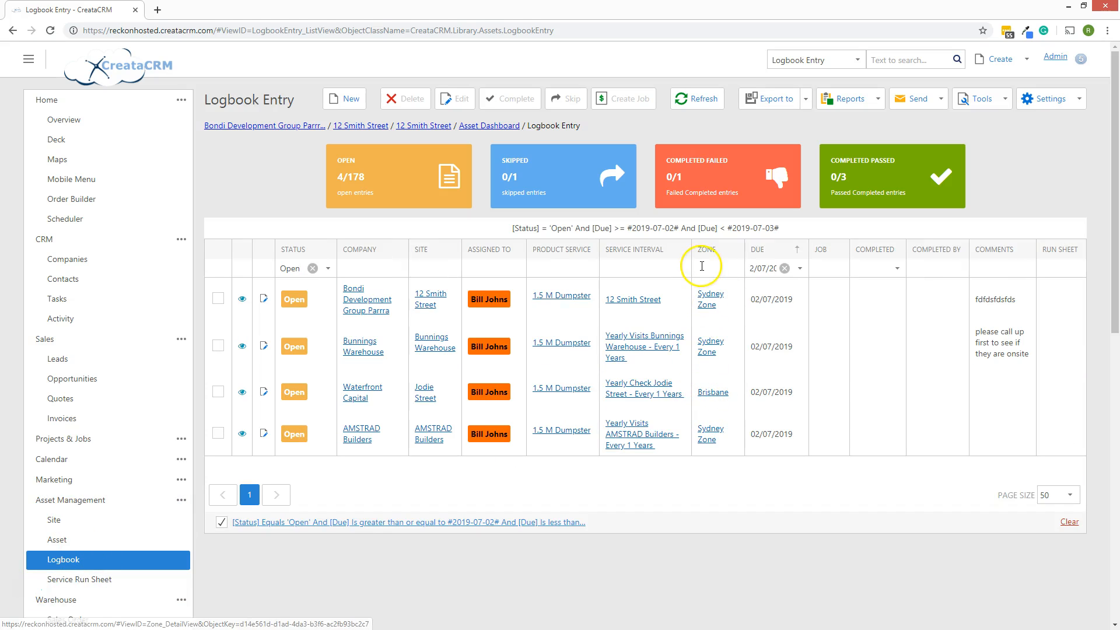
left_click(728, 268)
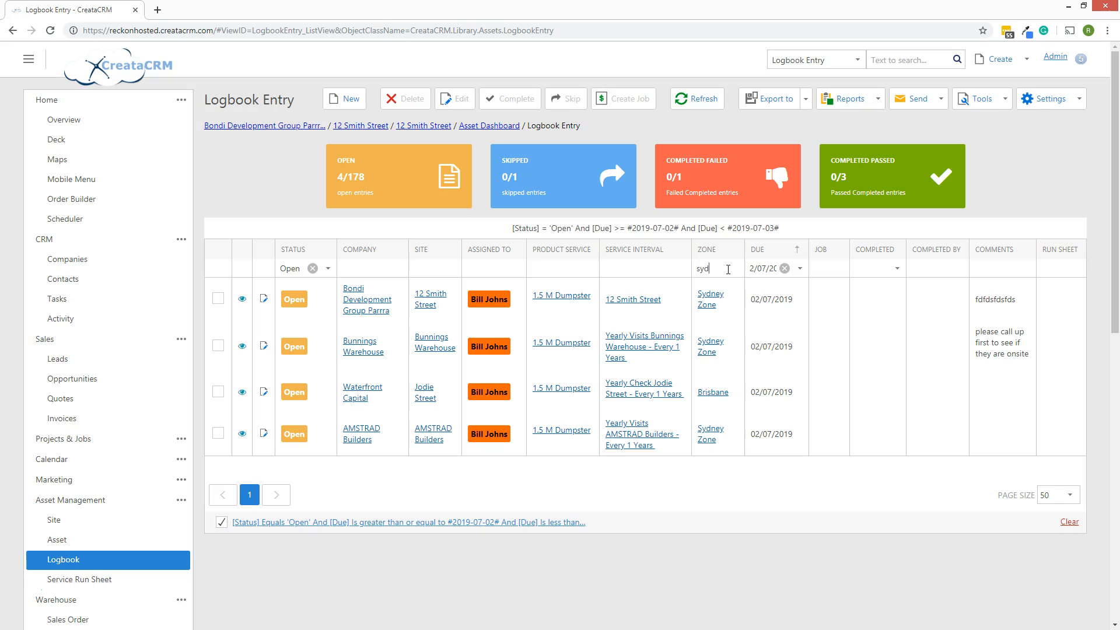
key("Return")
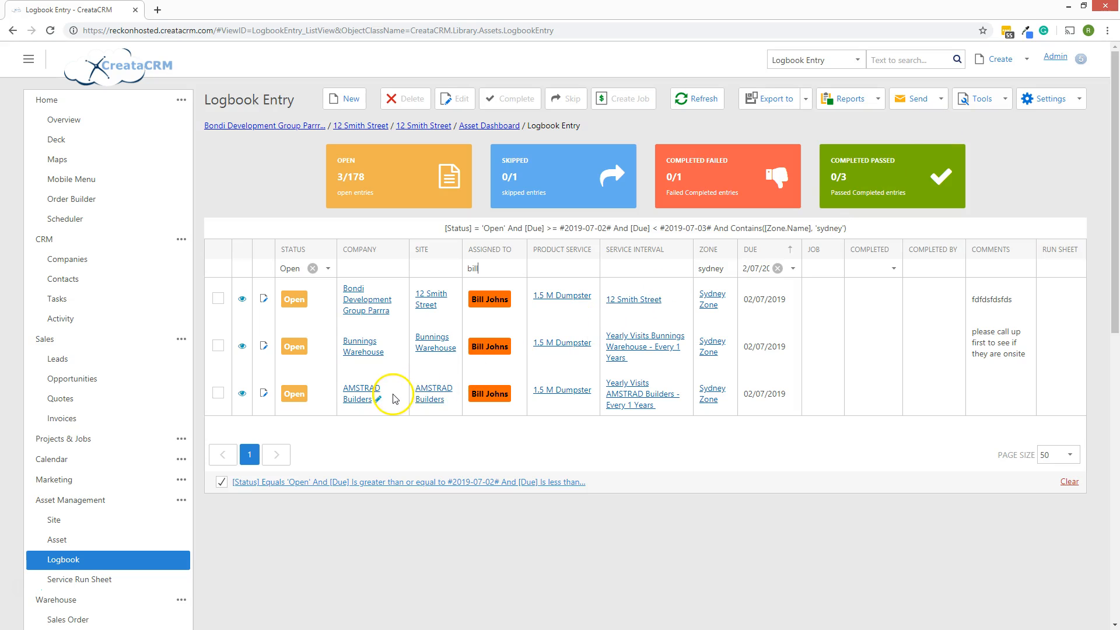
Select all three entries and create 'Runsheet for Sydney Zone - 02/07/2019' from them
left_click(986, 98)
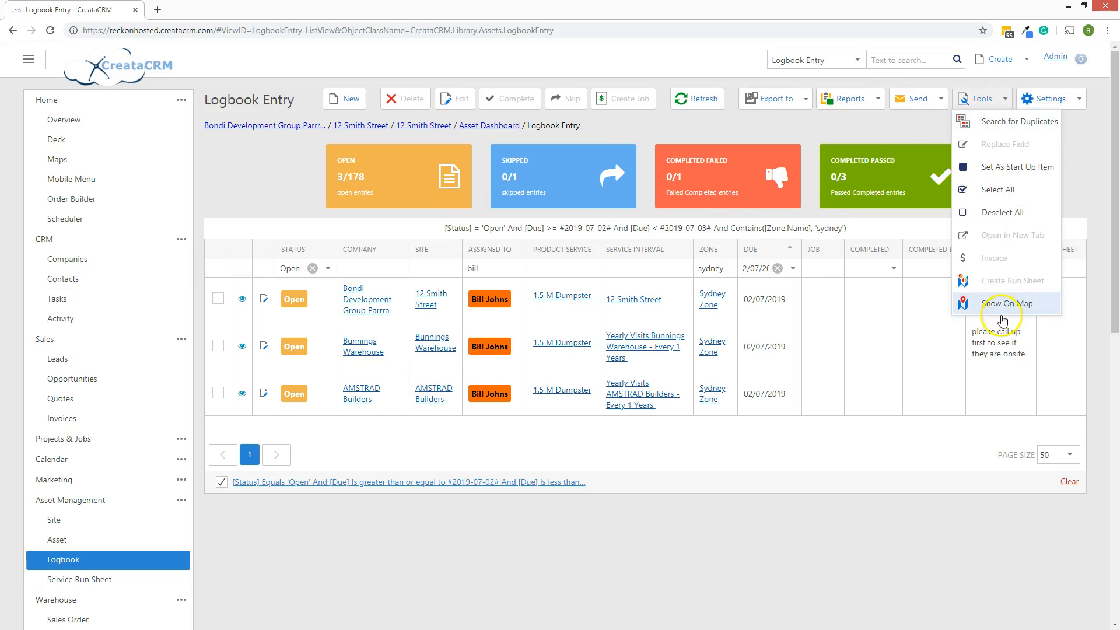
left_click(1011, 195)
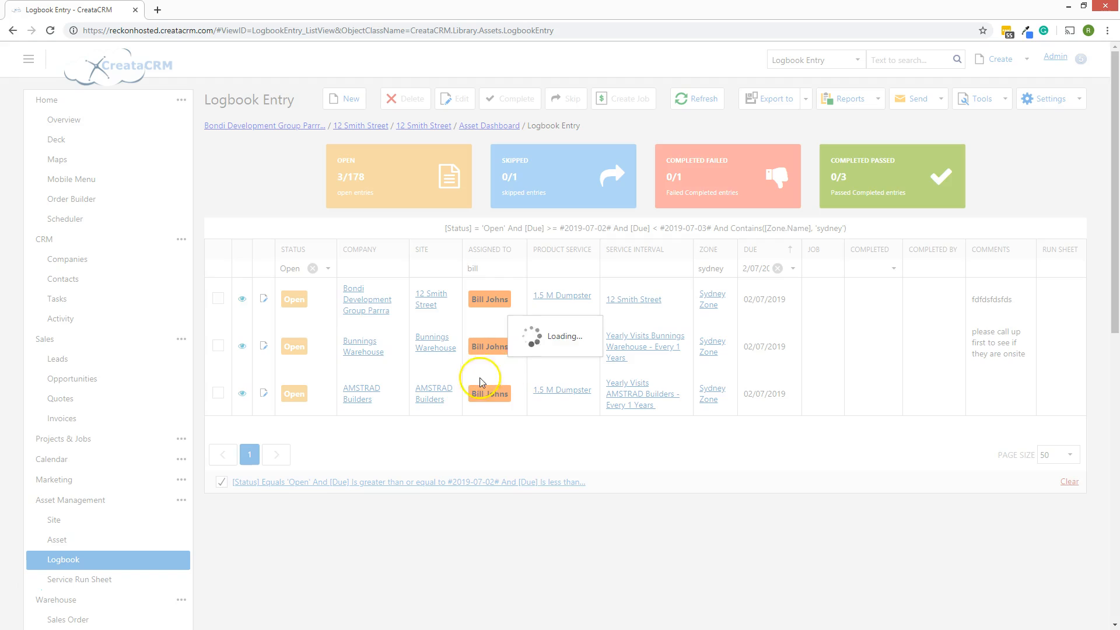
left_click(989, 103)
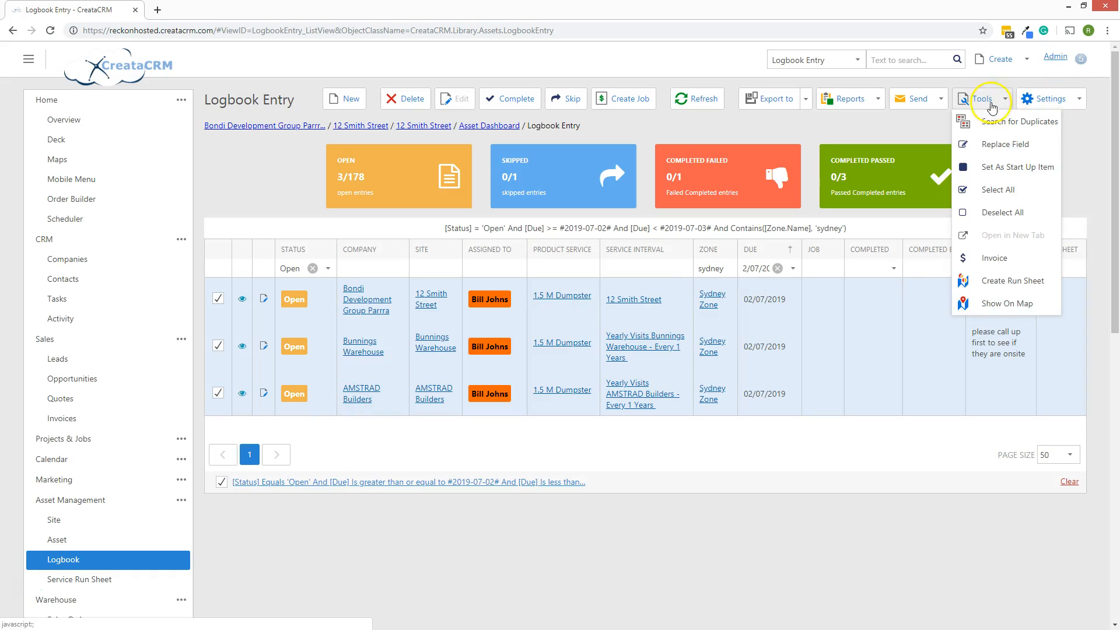
left_click(996, 282)
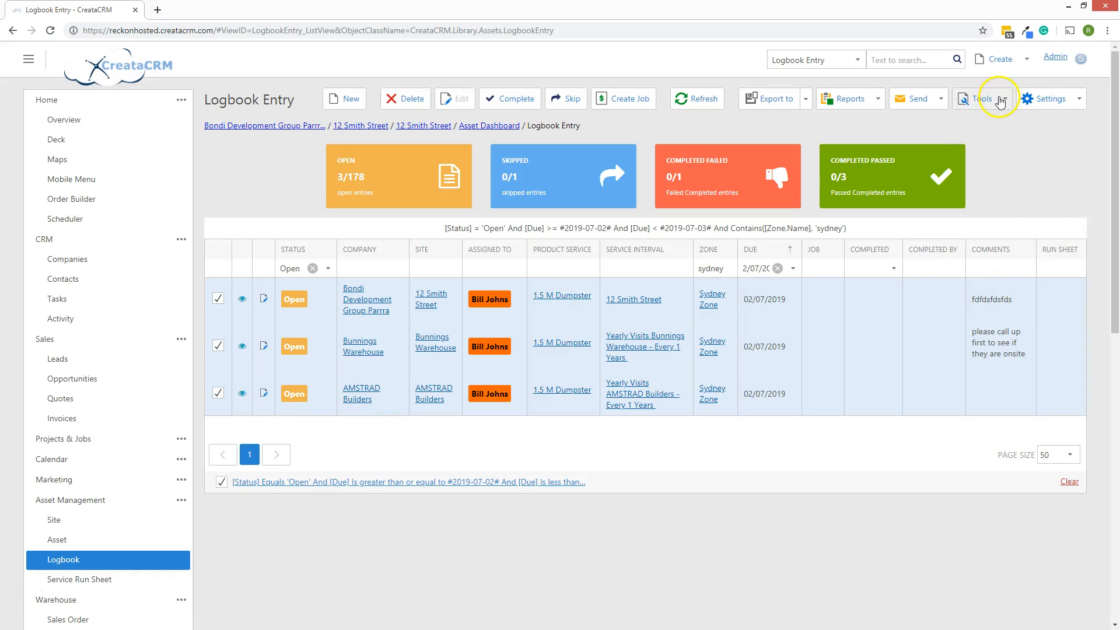
left_click(984, 99)
left_click(1001, 282)
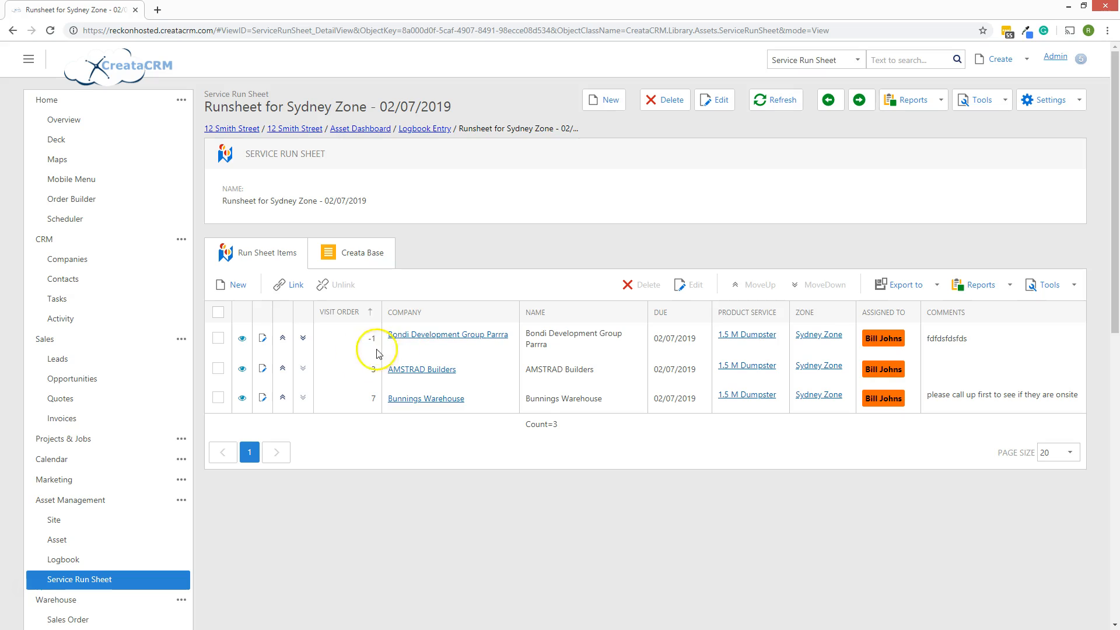
Move Bunnings Warehouse up to visit order 1, ahead of Bondi Development Group Parrra and AMSTRAD Builders
left_click(303, 339)
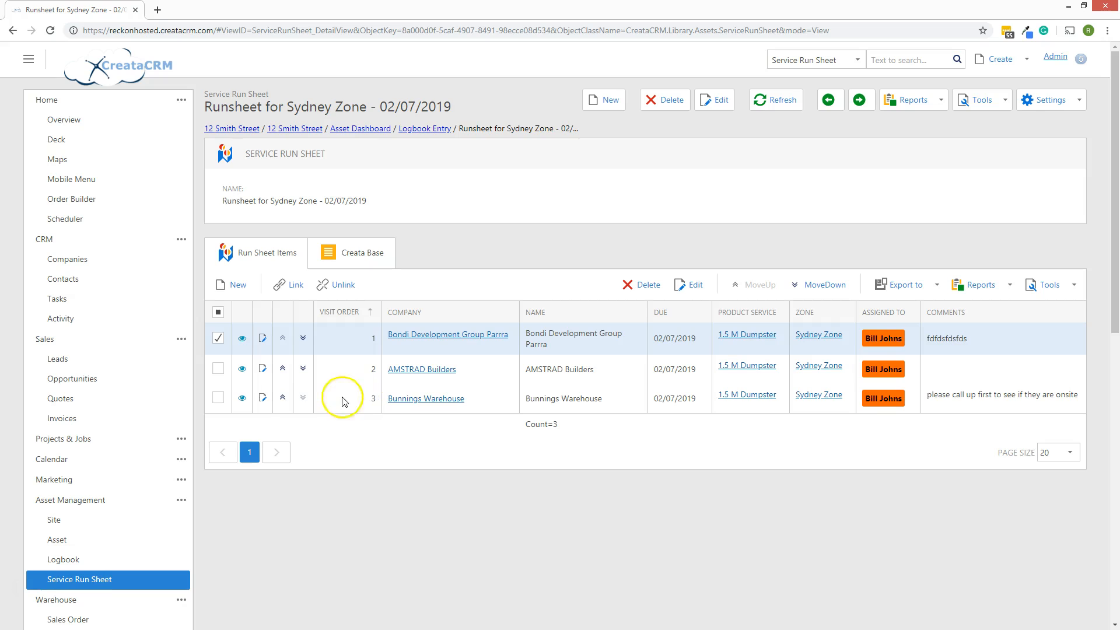
left_click(282, 398)
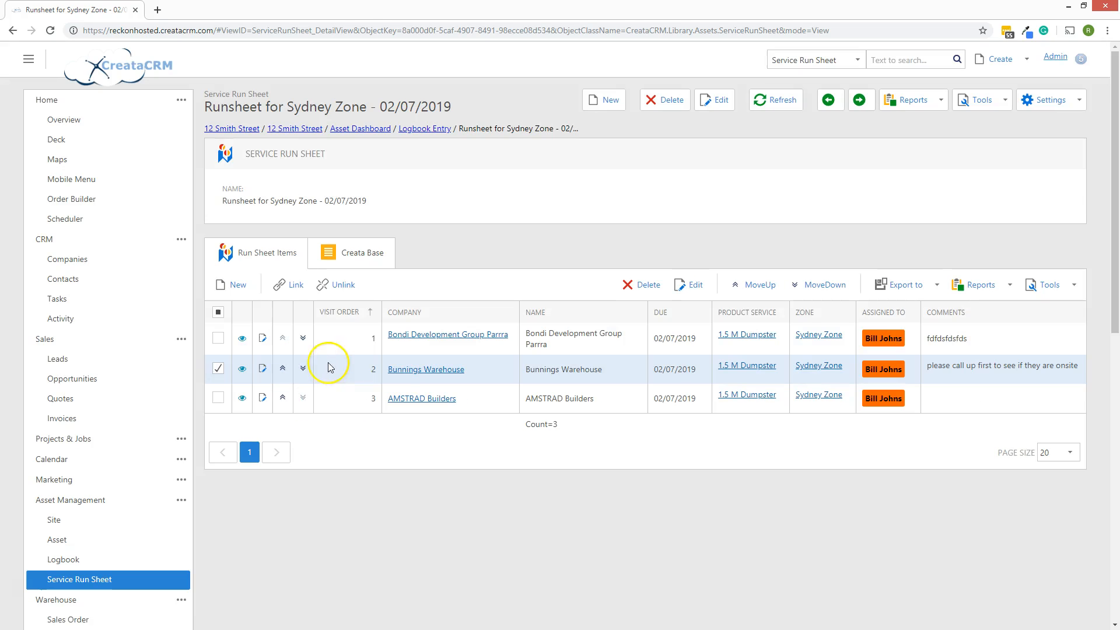
left_click(282, 368)
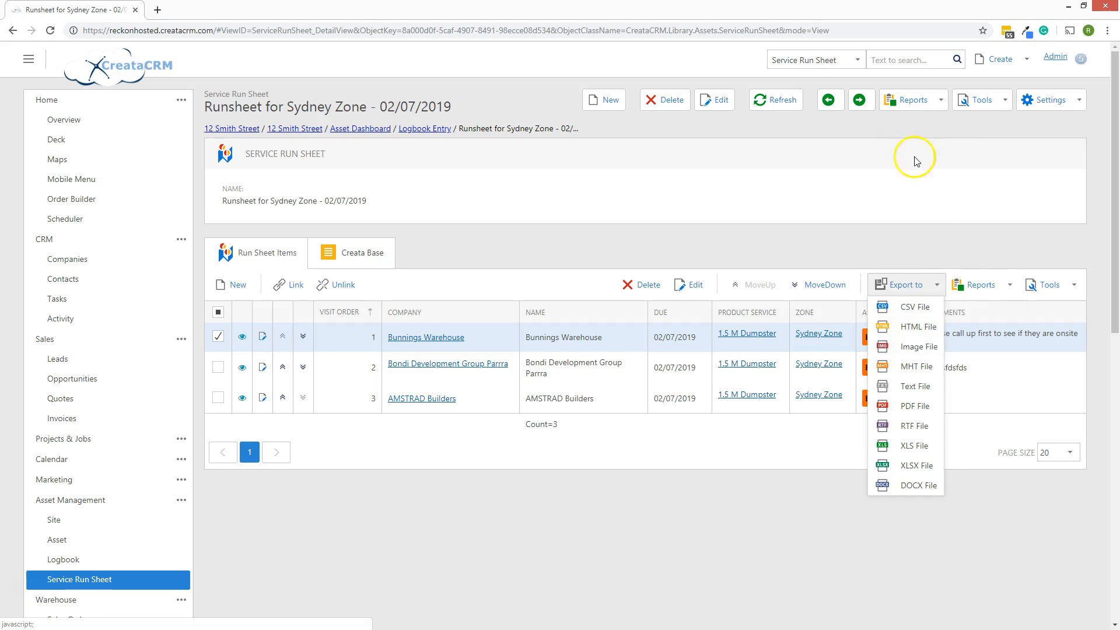
Preview the run sheet report listing Bunnings, Bondi and AMSTRAD by priority, then close it
left_click(910, 122)
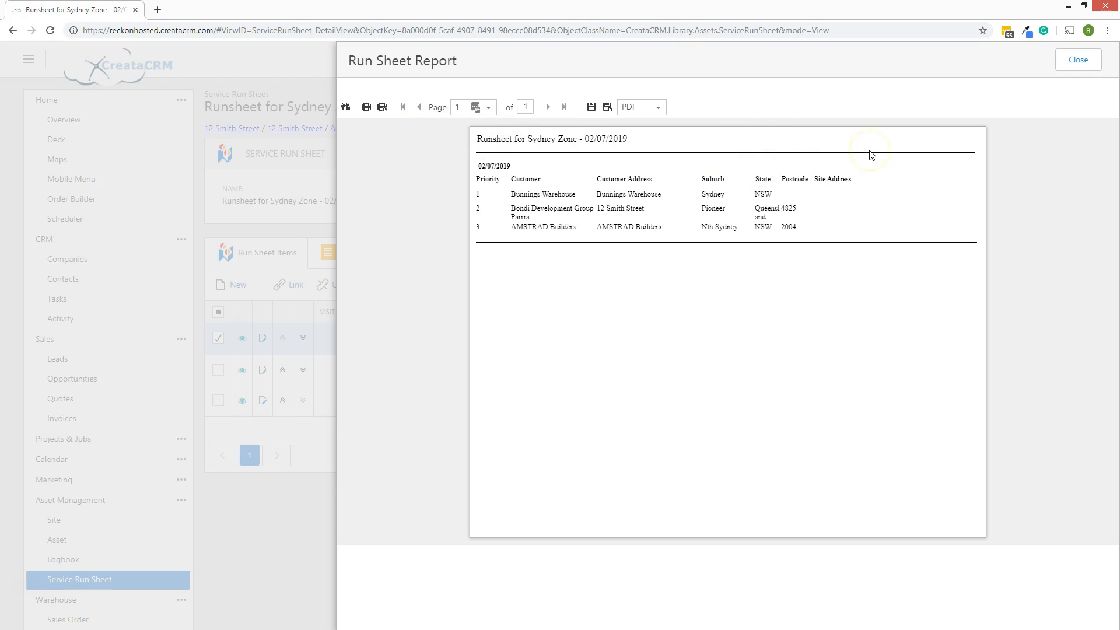
left_click_drag(515, 209, 618, 210)
left_click_drag(538, 227, 559, 228)
left_click(1078, 66)
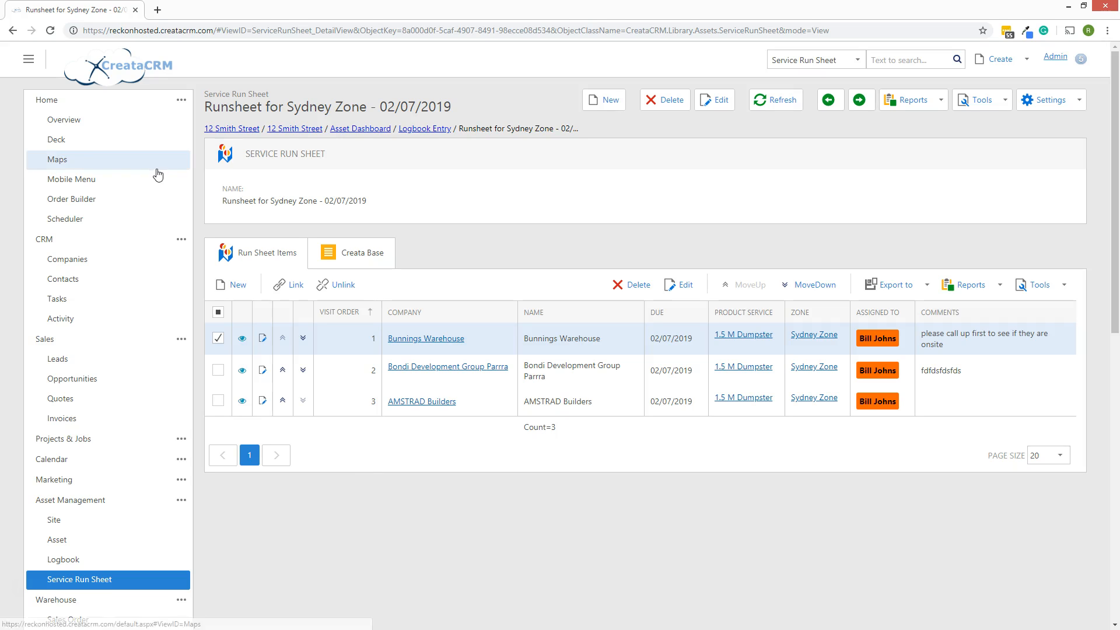
left_click(139, 153)
In CreataCRM Mobile, search the customer list and open Bondi Development Group Parrra
left_click(181, 179)
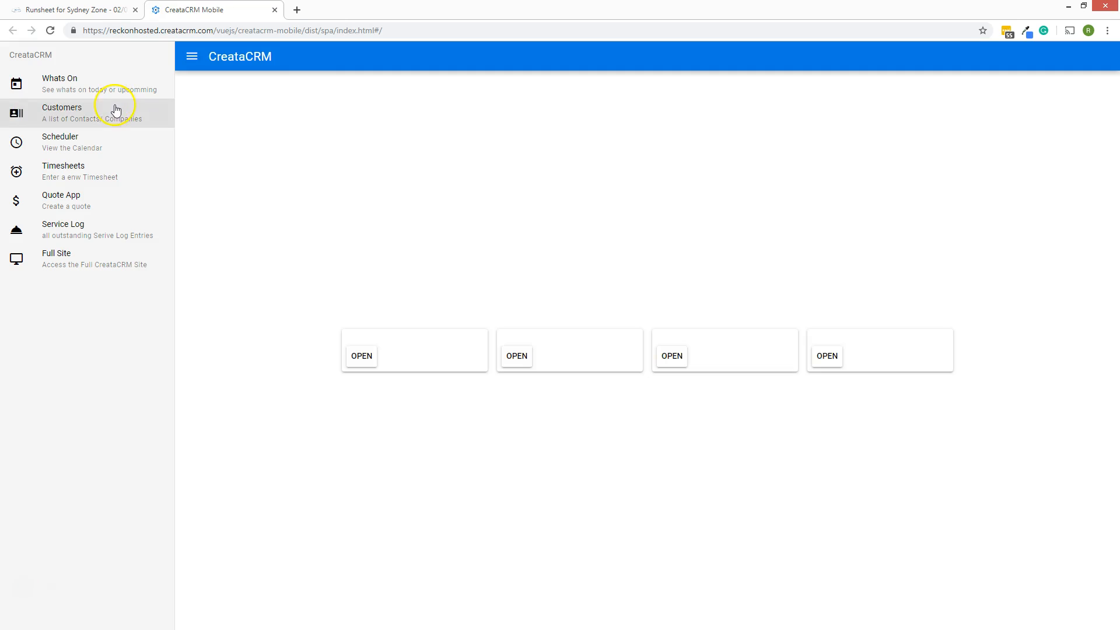
left_click(114, 110)
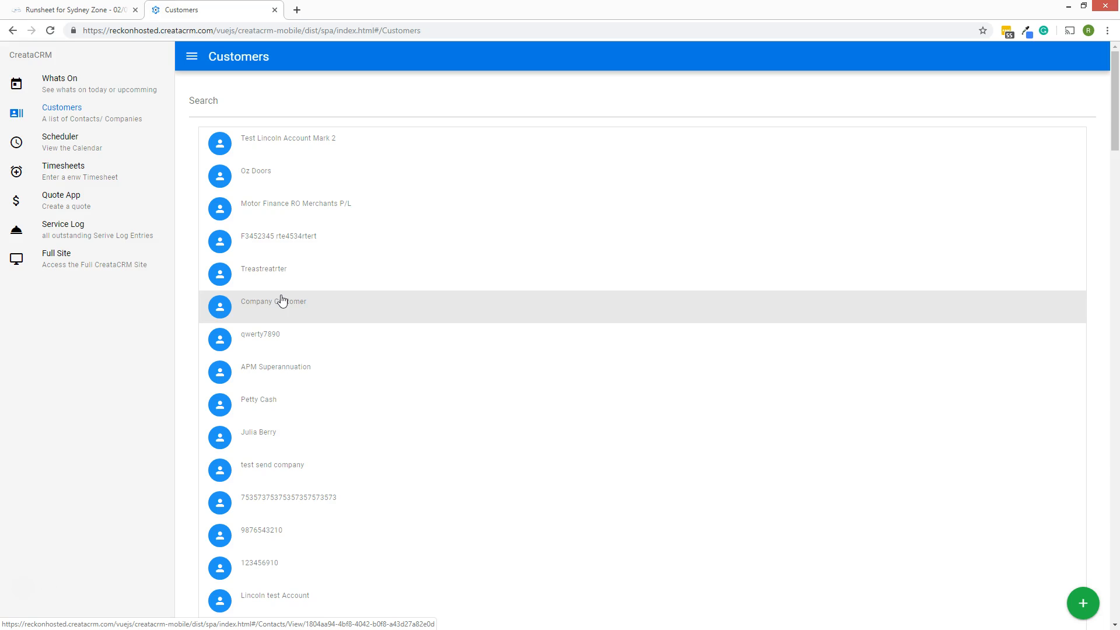
left_click(254, 100)
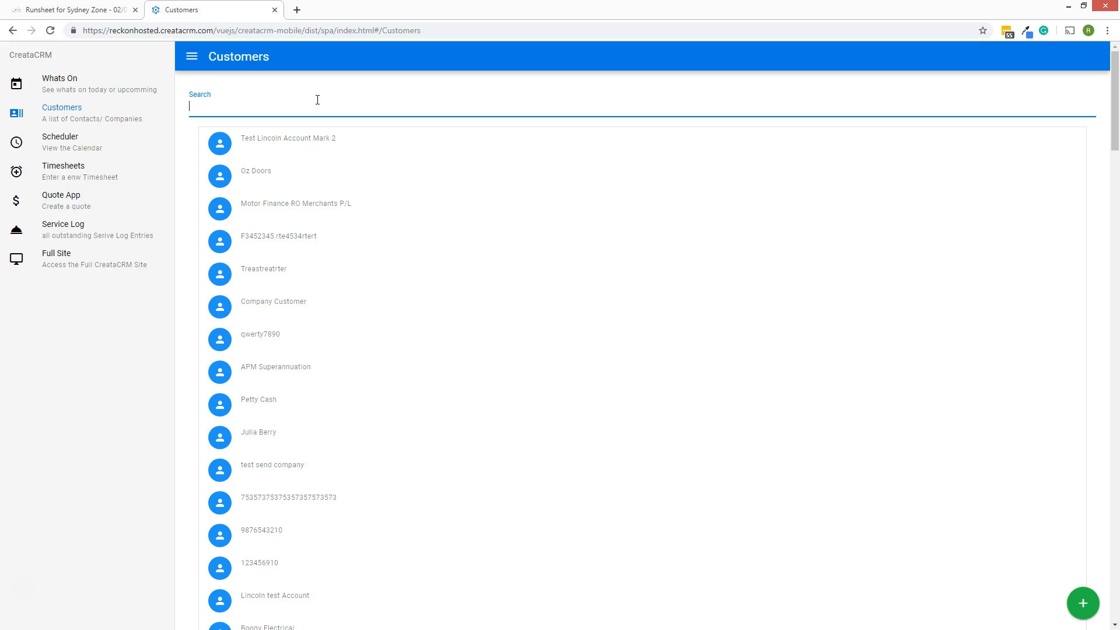
type("bobd")
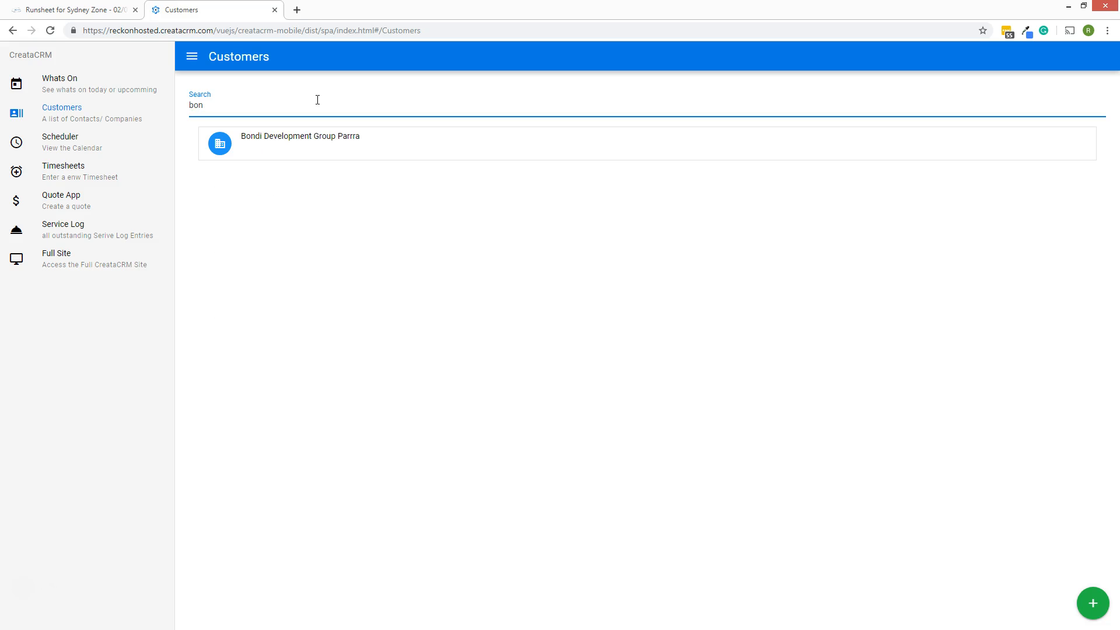
left_click(325, 137)
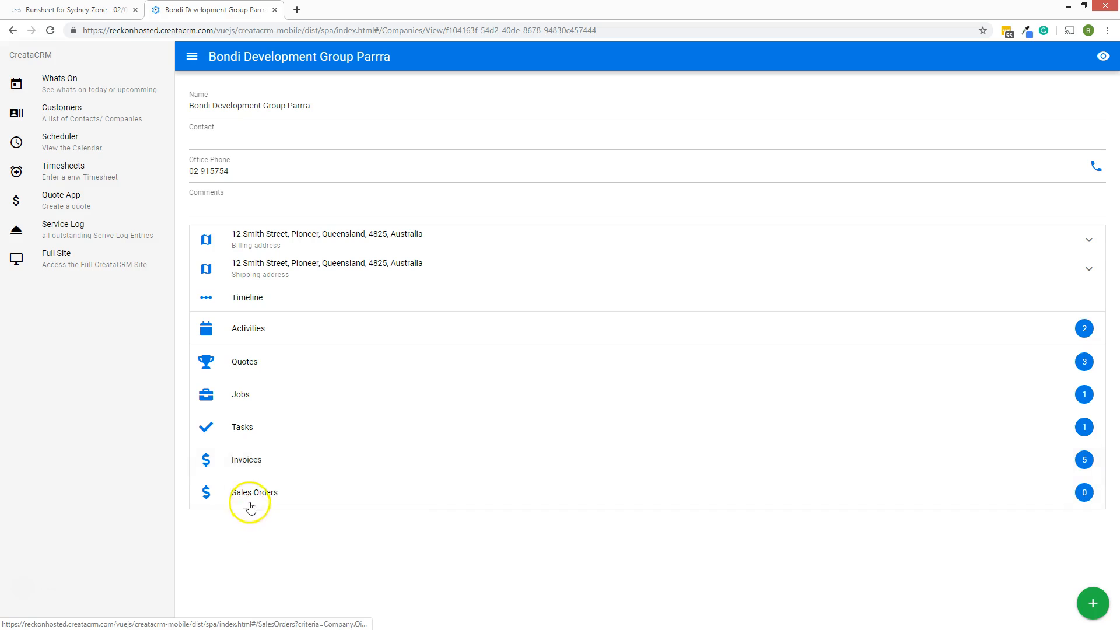
Check Bondi's invoices, return to its company page and show the billing address on a map
left_click(264, 460)
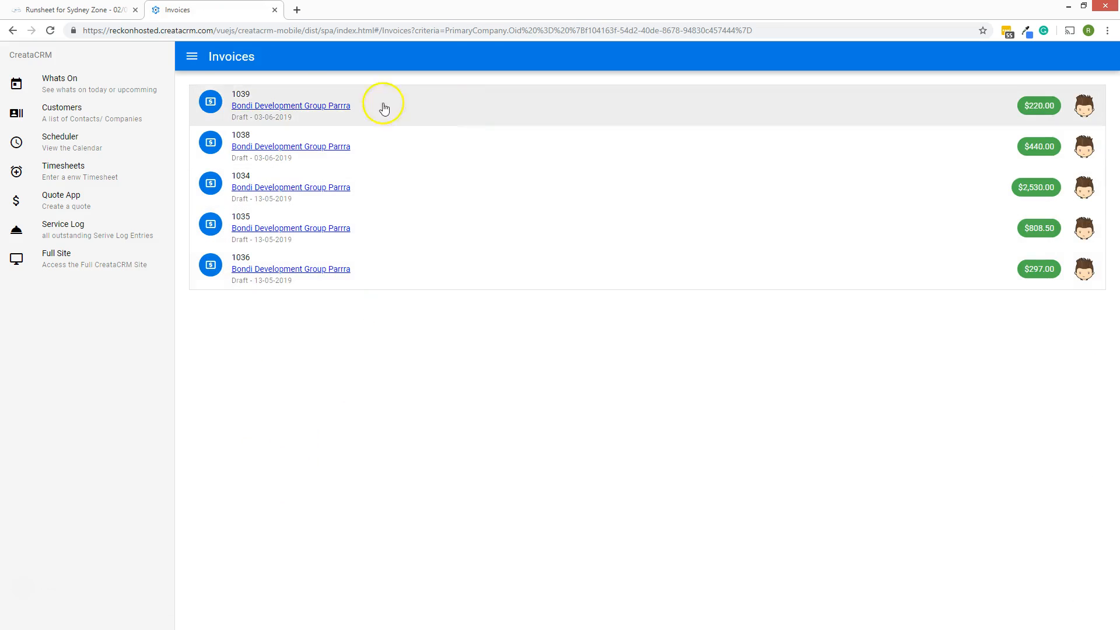
left_click(192, 57)
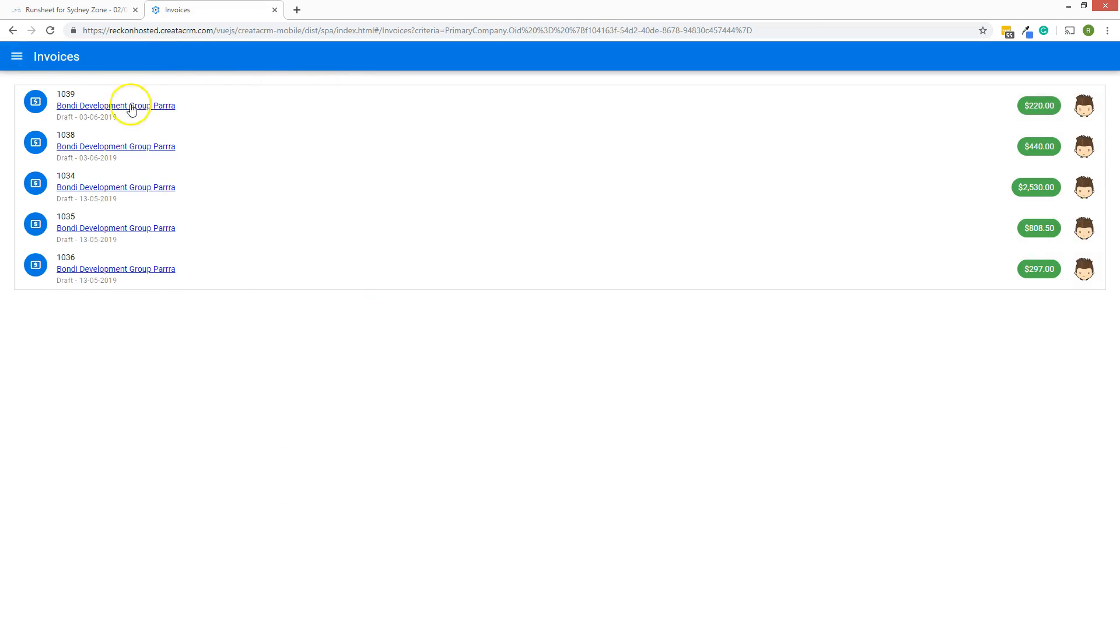
left_click(12, 31)
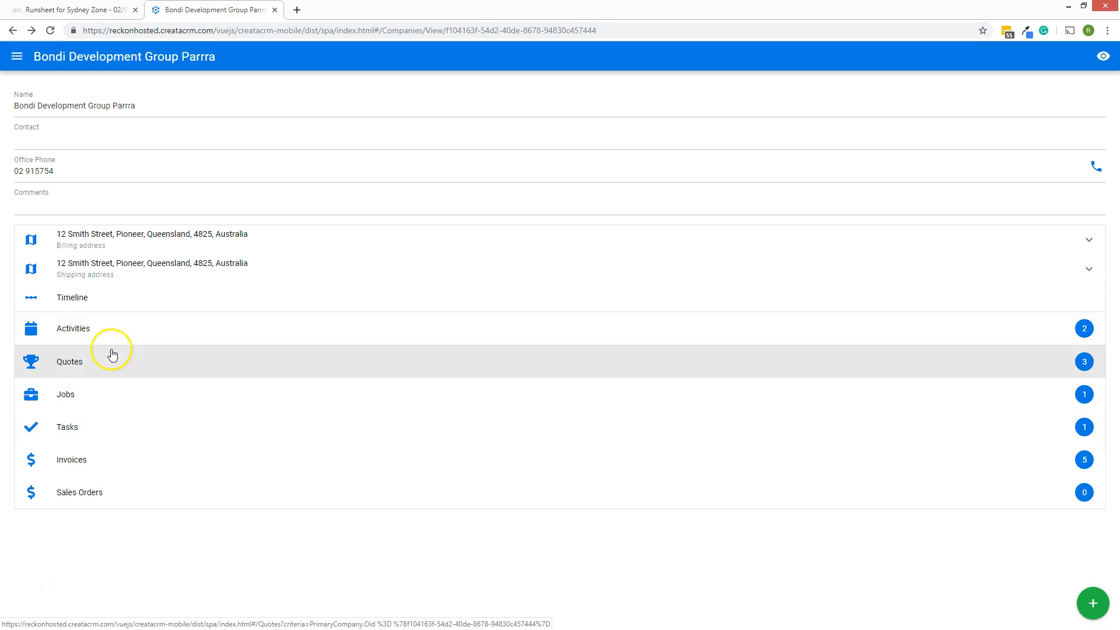
left_click(145, 239)
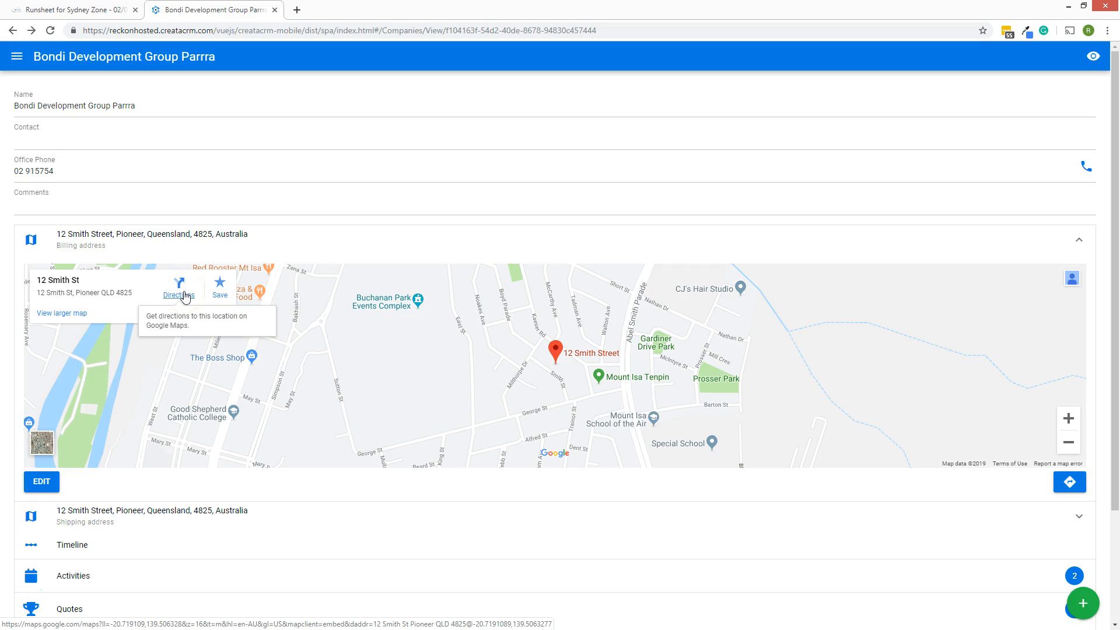
From the Bondi company page map, bring up the mobile app's navigation menu
left_click(327, 445)
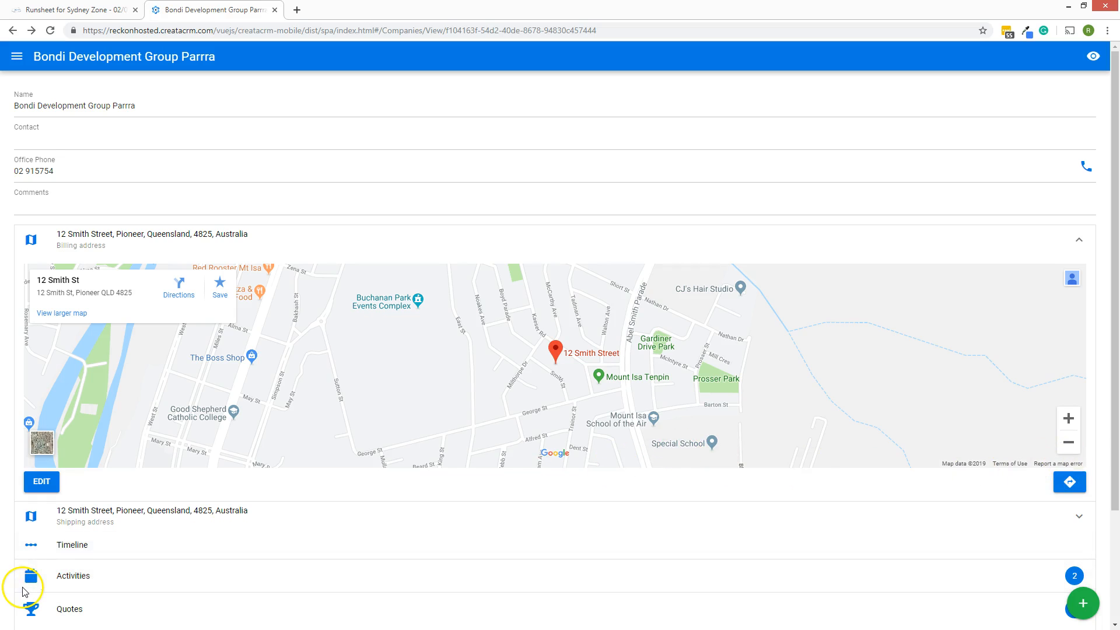
left_click(17, 56)
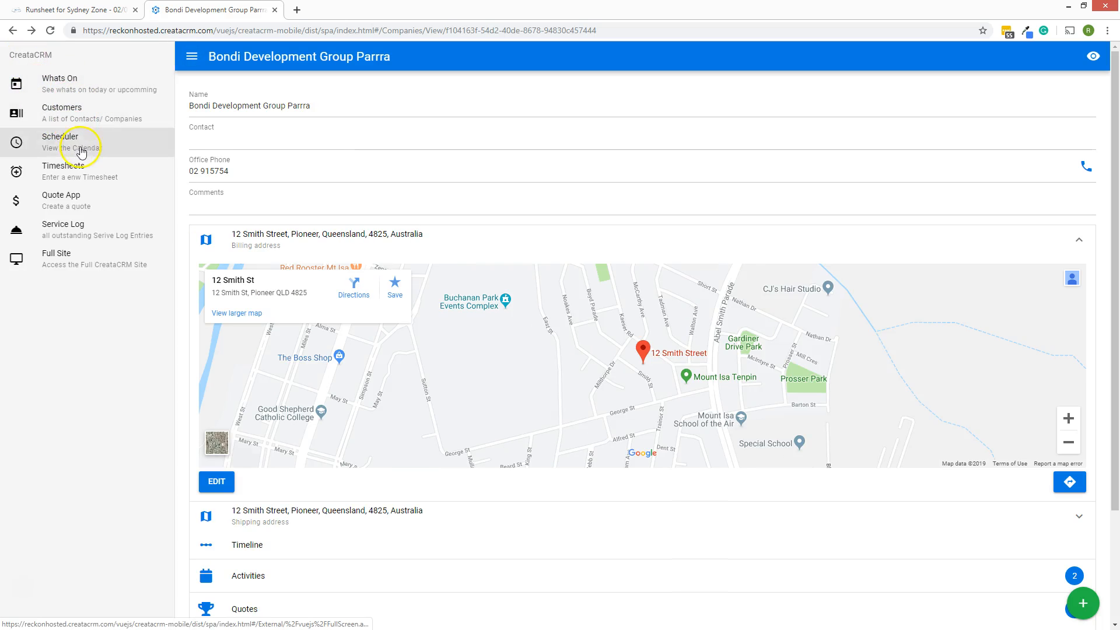
In the Service Log, mark the Bondi and Bunnings July 2nd visits Complete Passed and AMSTRAD Skipped
left_click(87, 235)
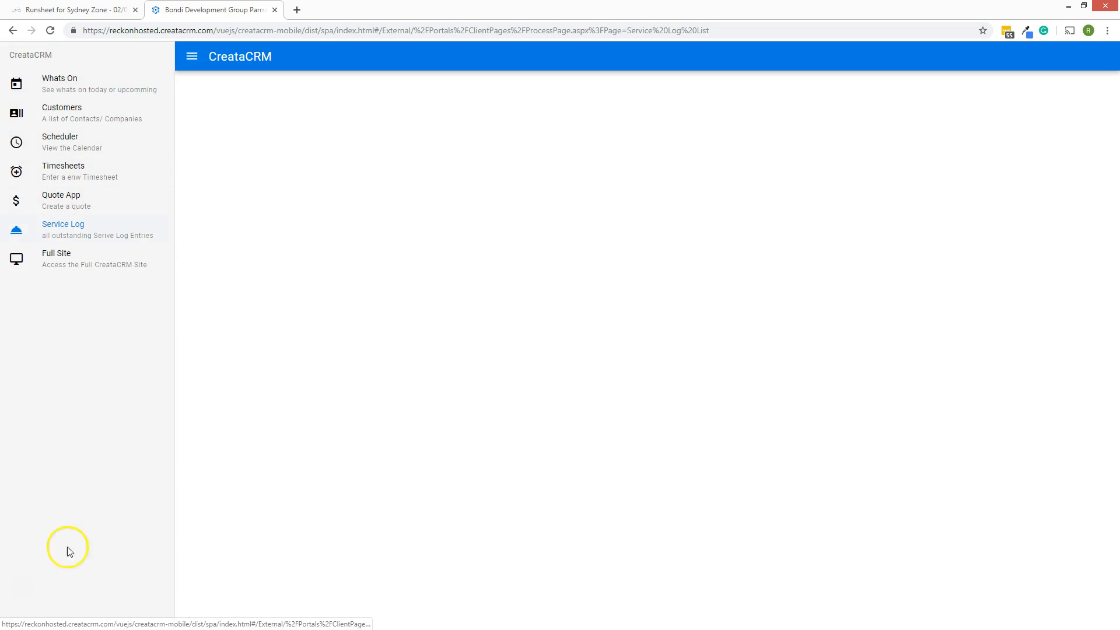
scroll(586, 430, "down", 5)
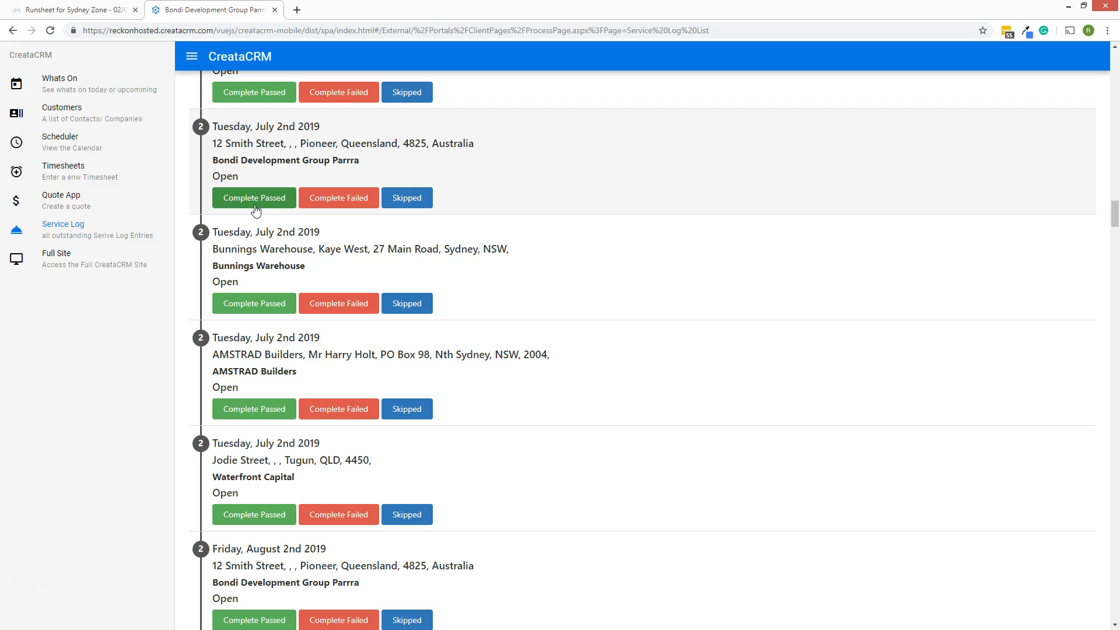
left_click(255, 198)
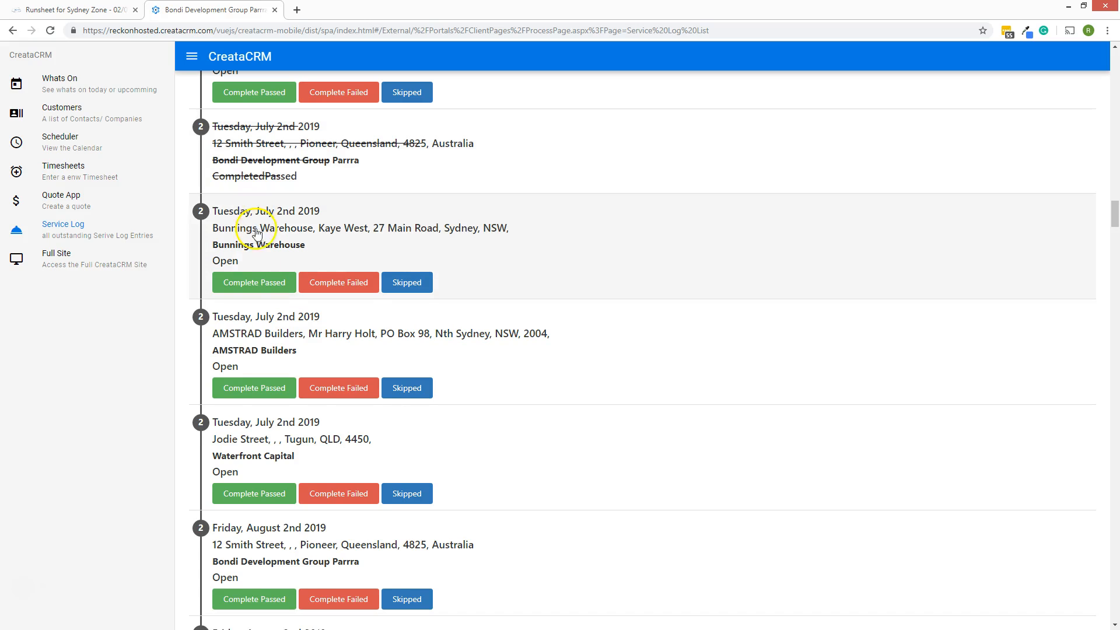
left_click(255, 281)
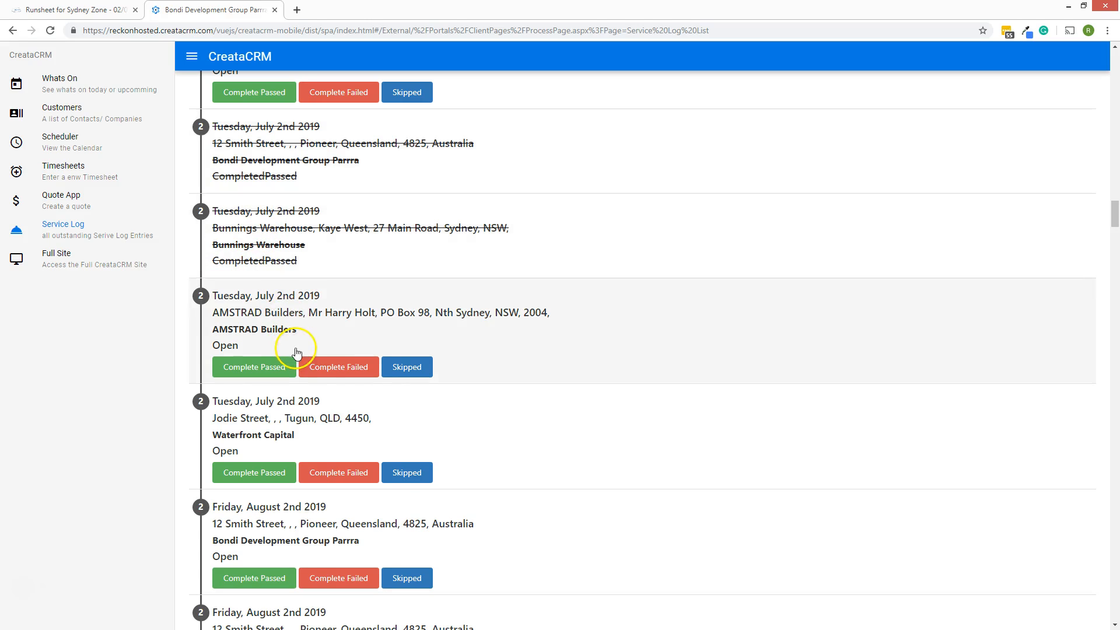
left_click(402, 374)
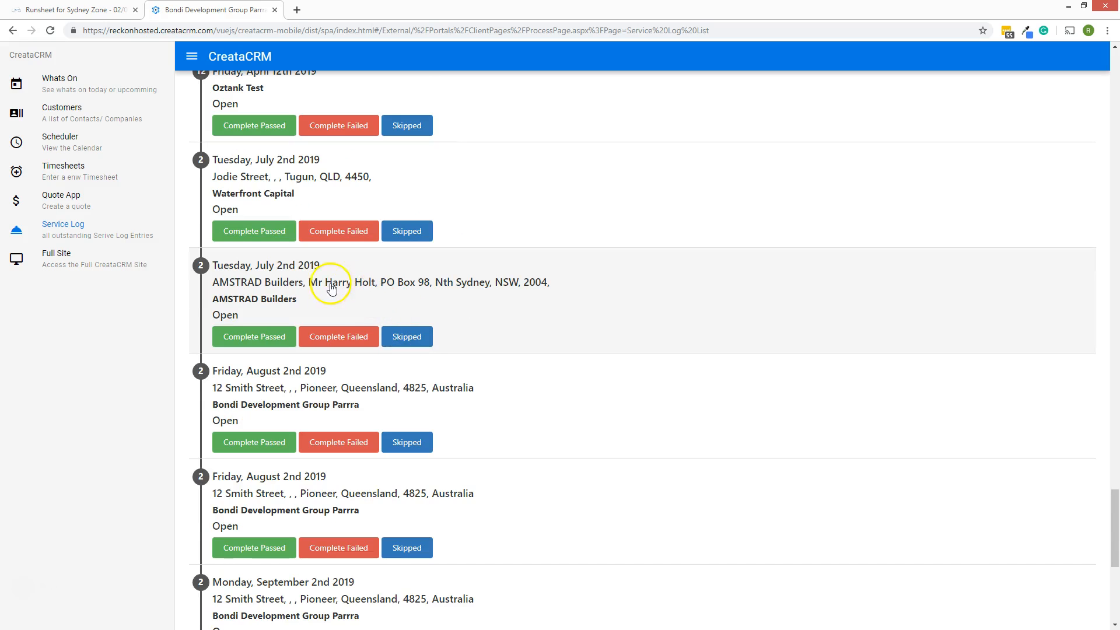
left_click(397, 337)
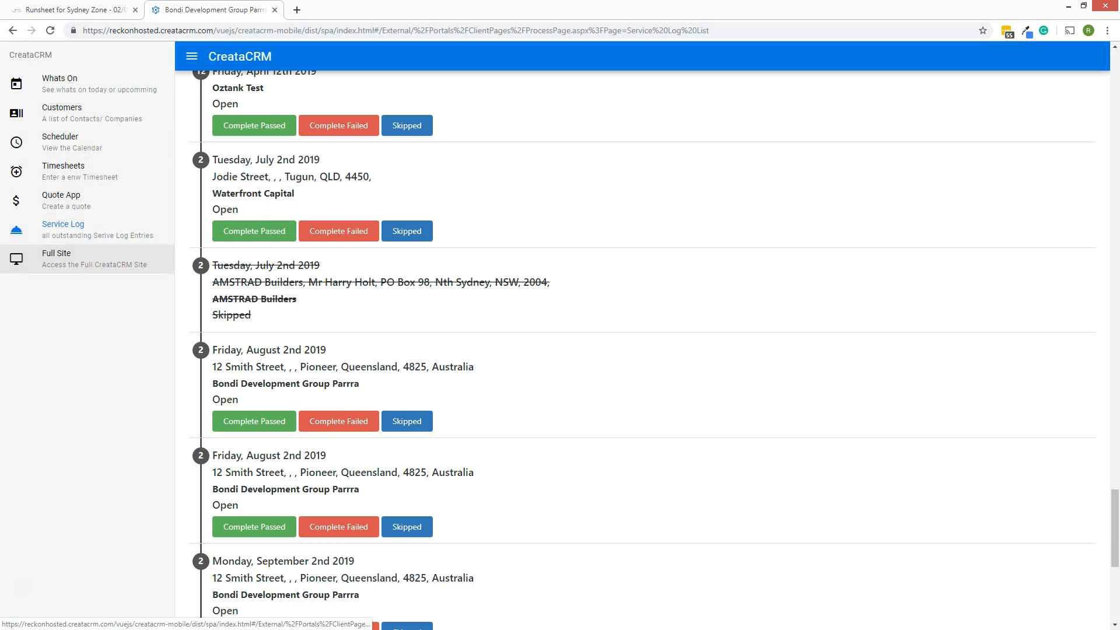
left_click(64, 9)
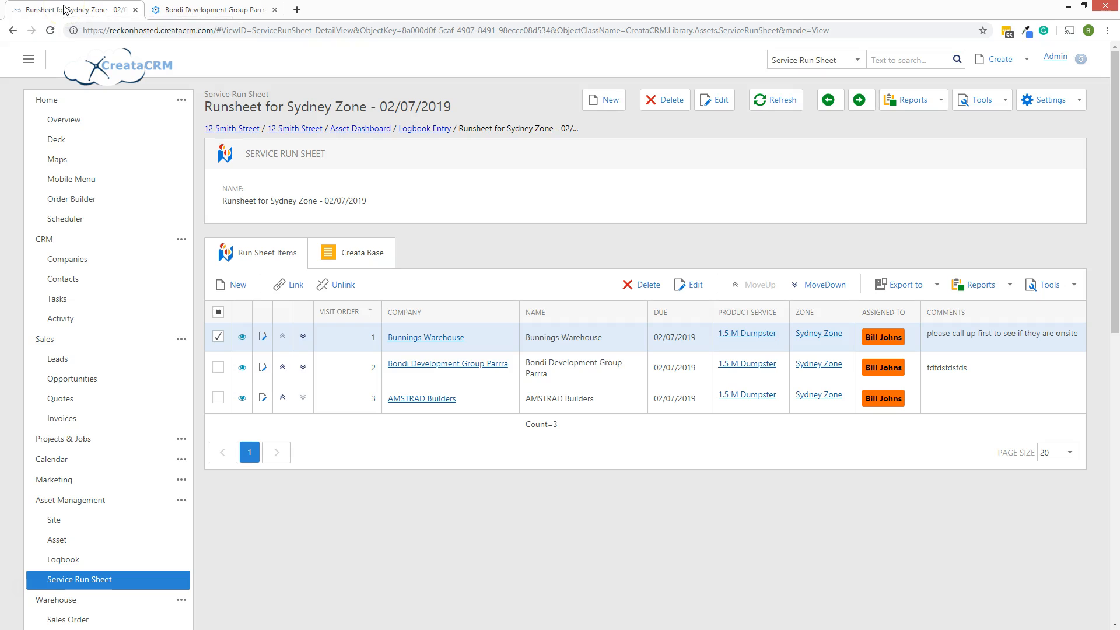
Follow the Logbook Entry breadcrumb from the Sydney Zone runsheet
left_click(428, 129)
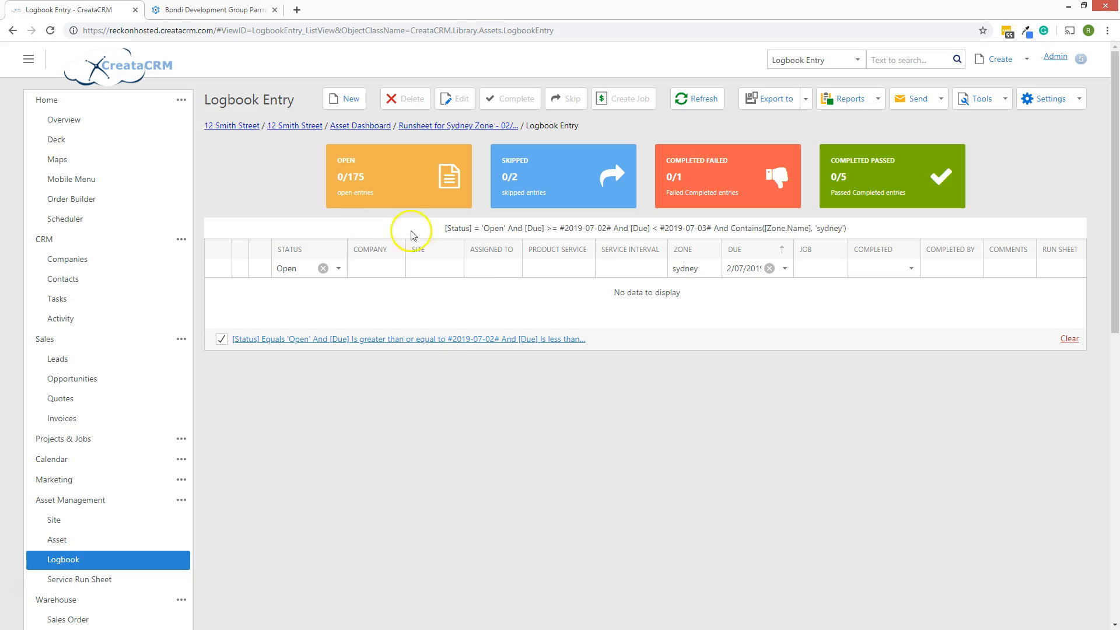
Filter the logbook grid by Completed Failed, then Skipped, and finally Completed Passed
left_click(674, 266)
left_click(860, 201)
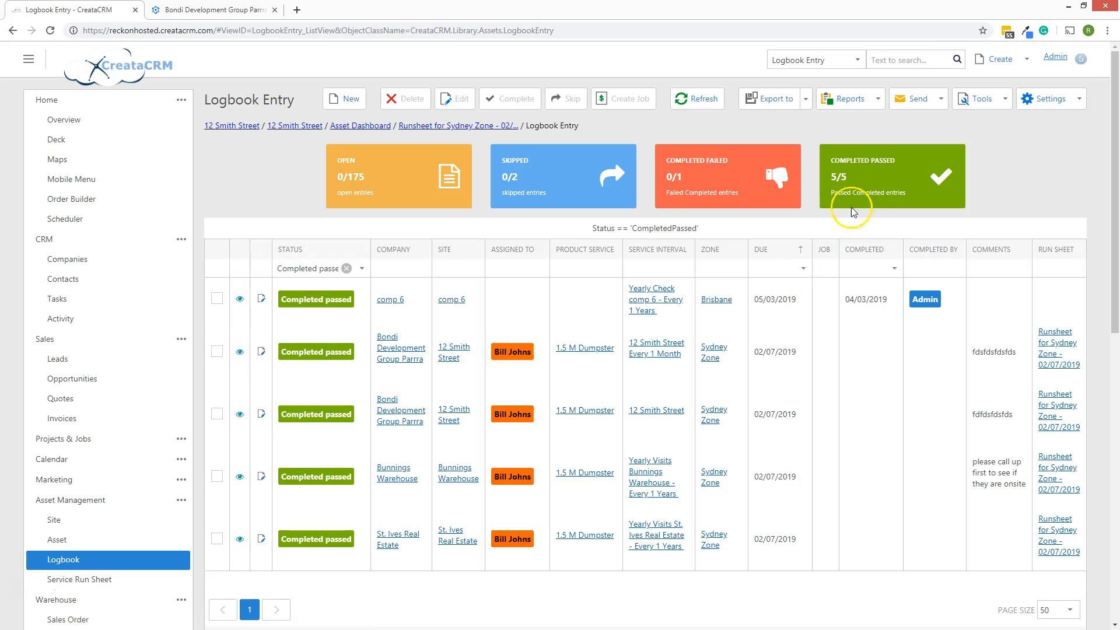
left_click(705, 184)
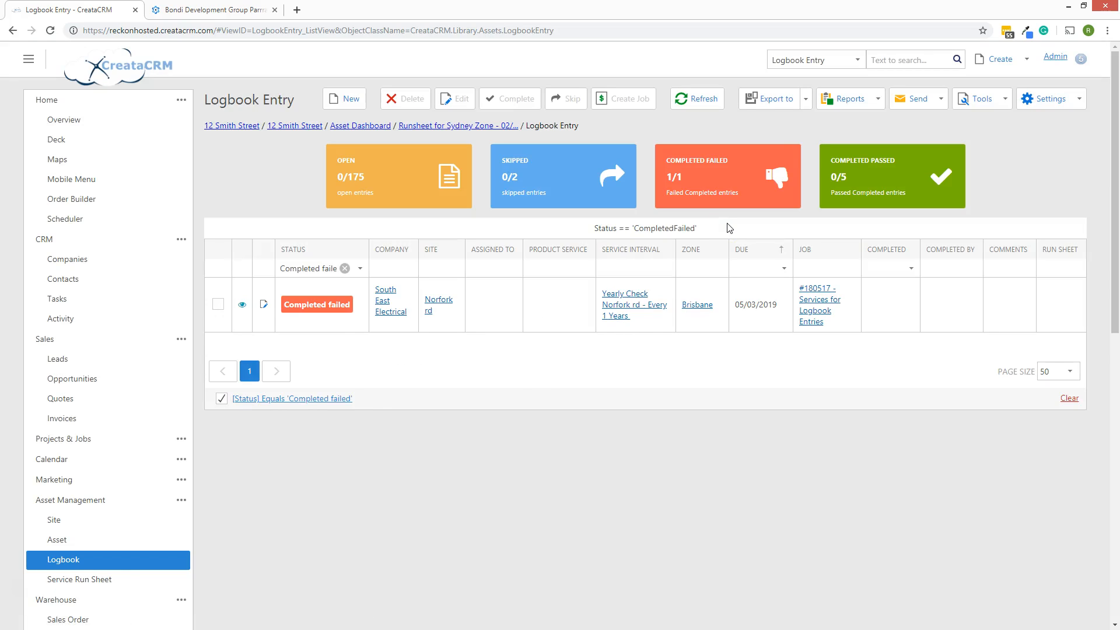
left_click(506, 161)
left_click(565, 175)
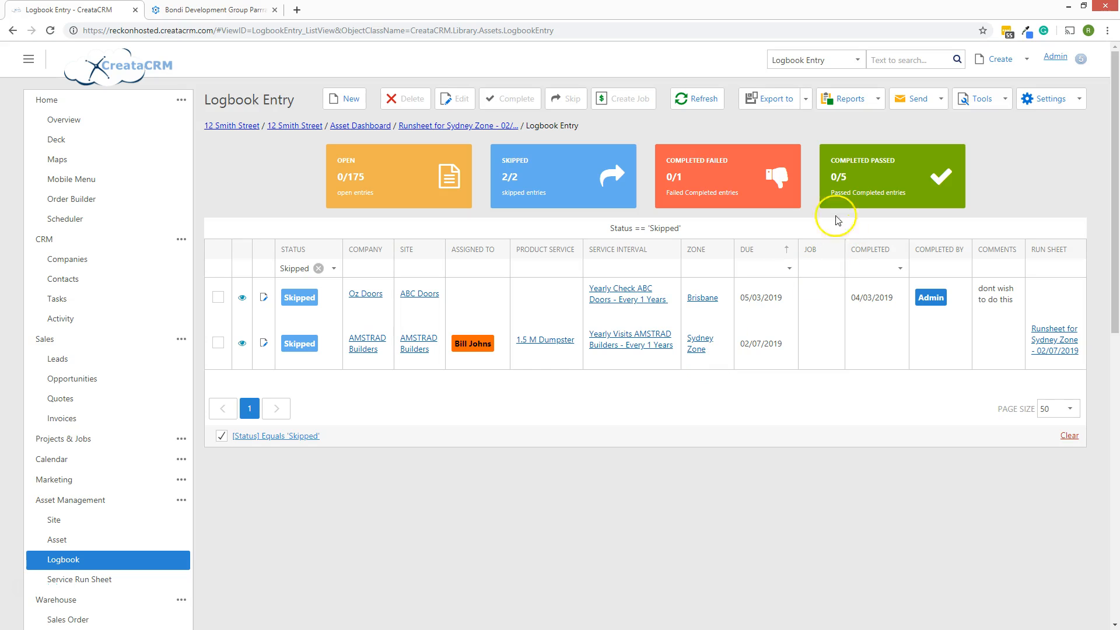
left_click(861, 182)
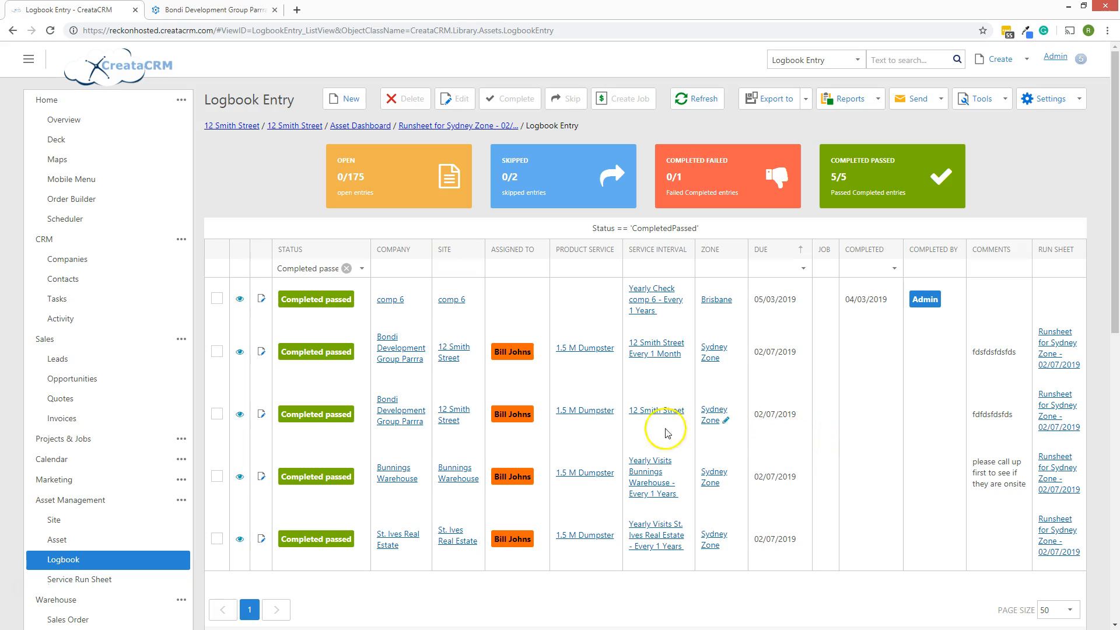
Invoice both checked Bondi Sydney Zone entries as OneInvoice with product 1.5 M Dumpster
left_click(218, 417)
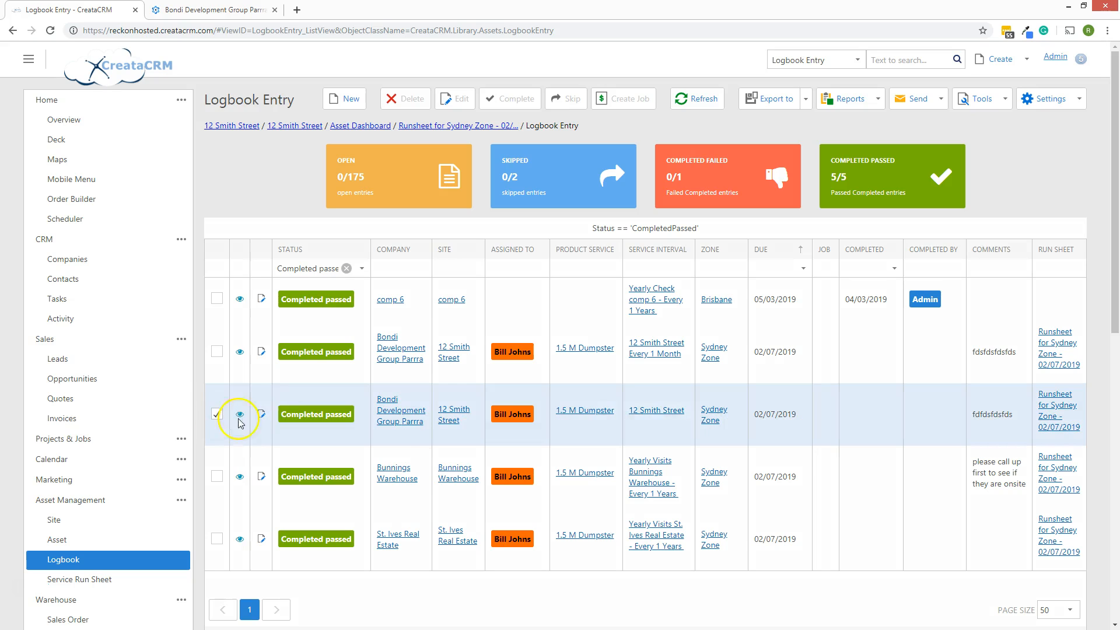
left_click(218, 353)
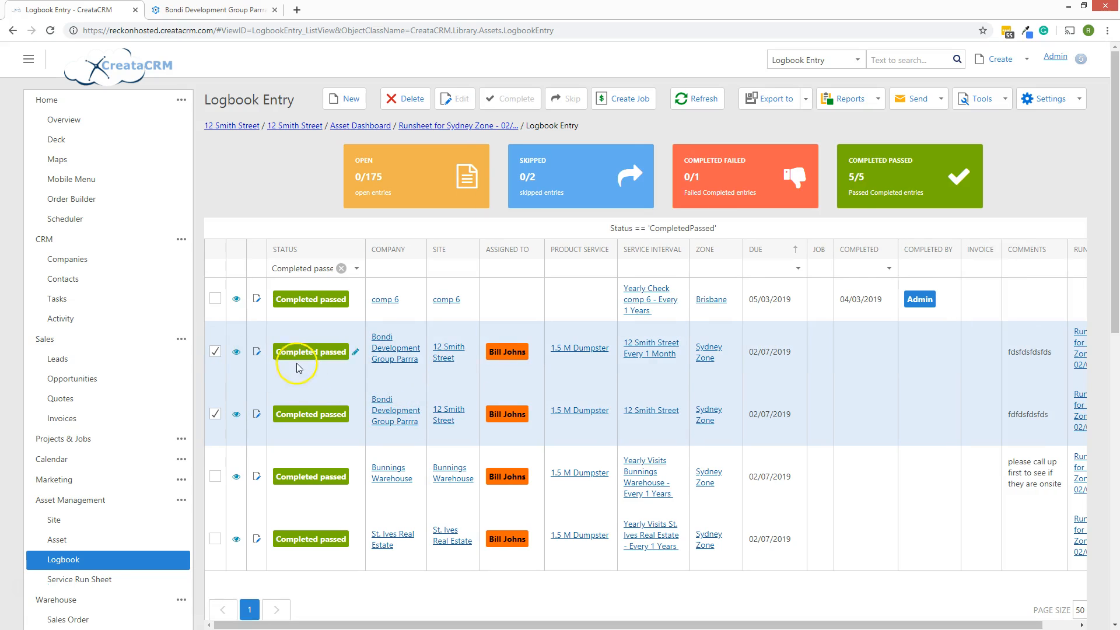
left_click(1031, 104)
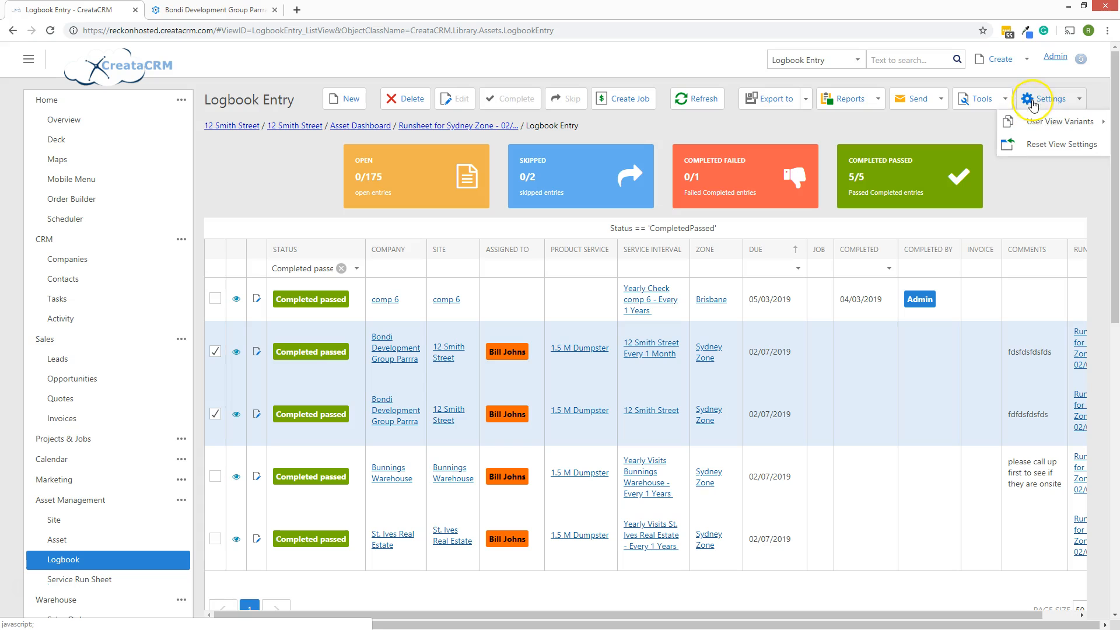
left_click(982, 99)
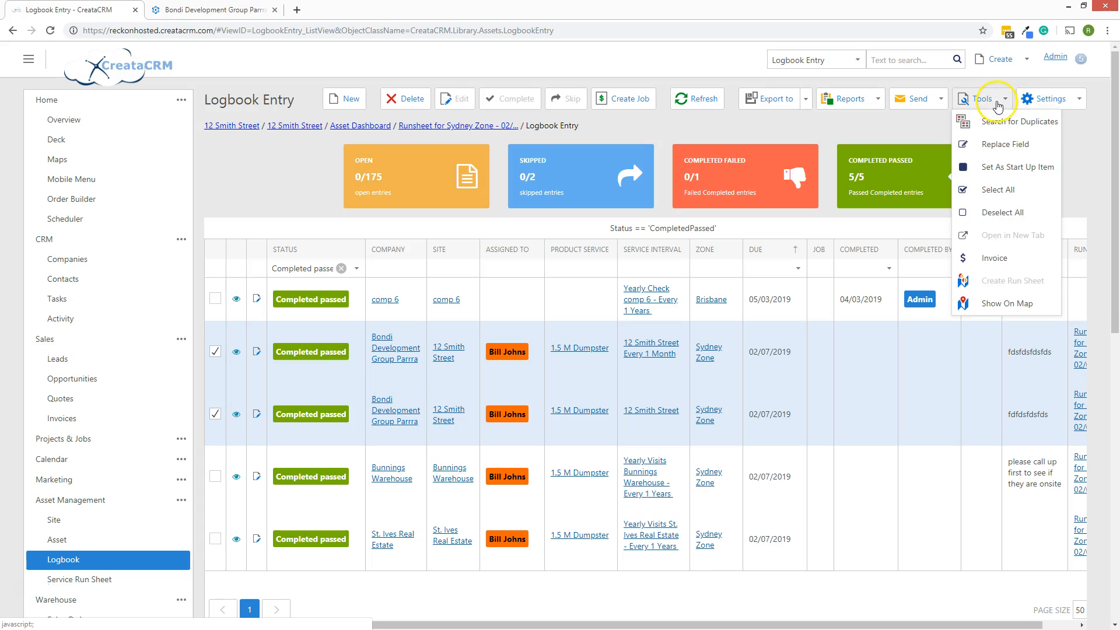
left_click(998, 258)
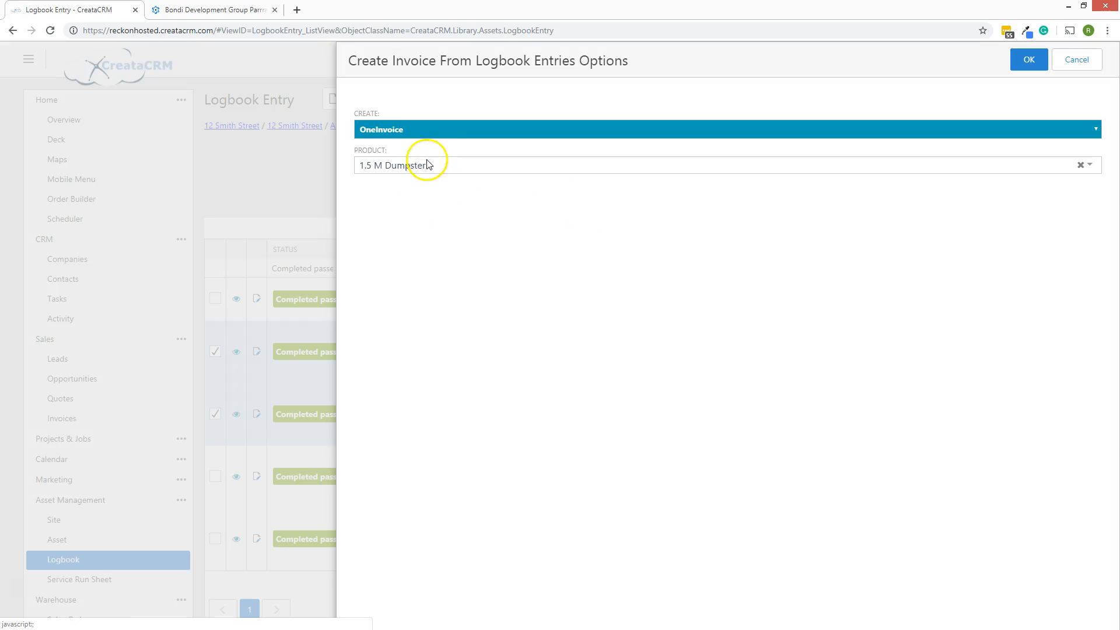
left_click(420, 139)
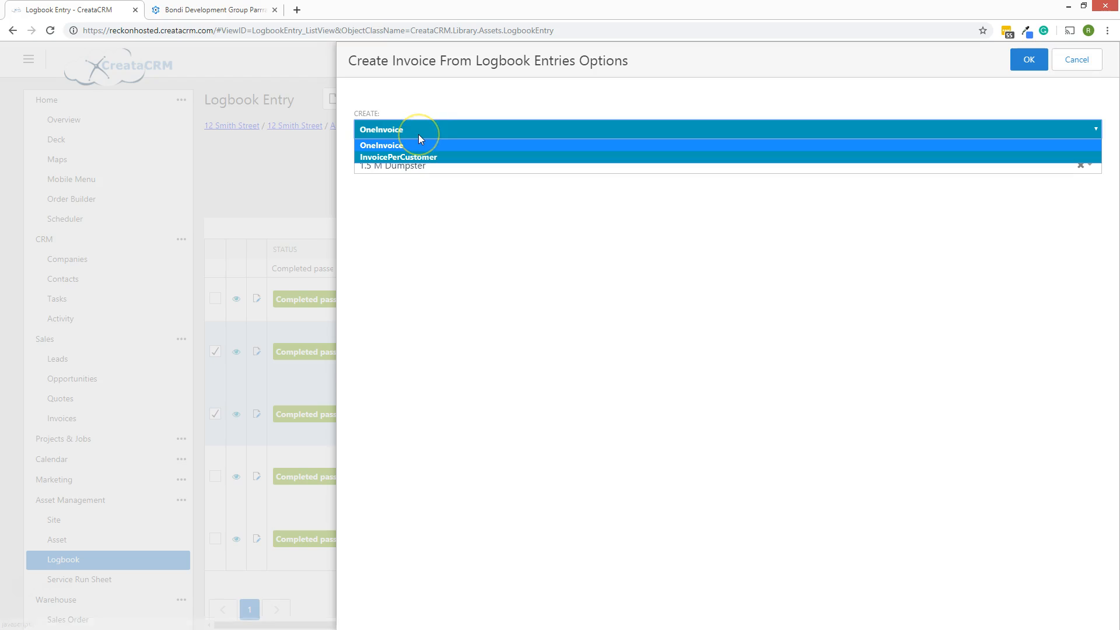
left_click(419, 135)
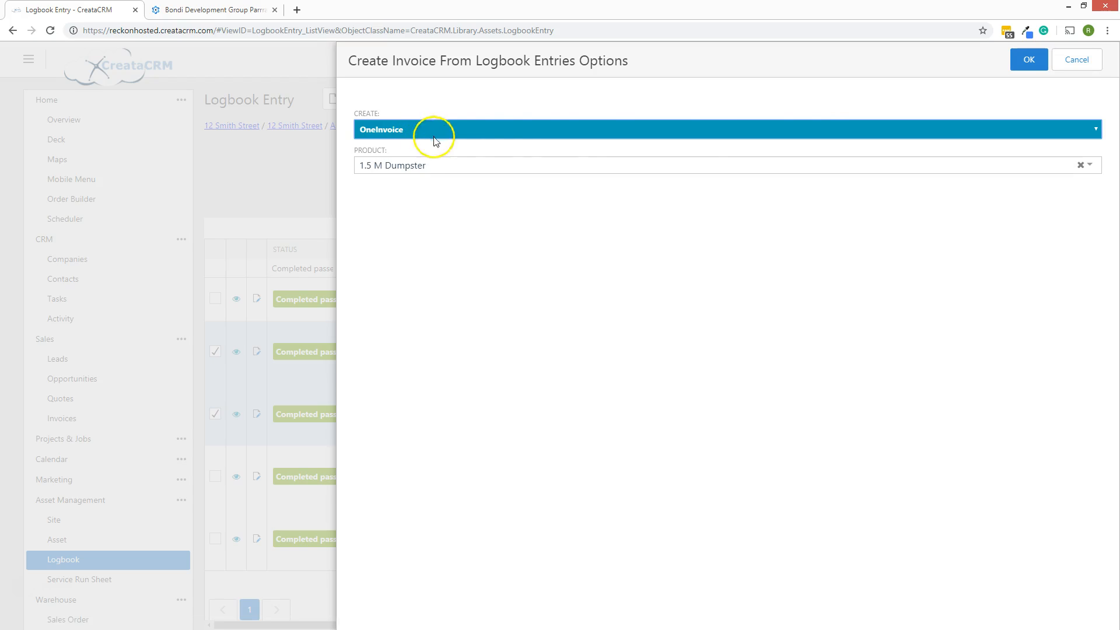
left_click(1027, 58)
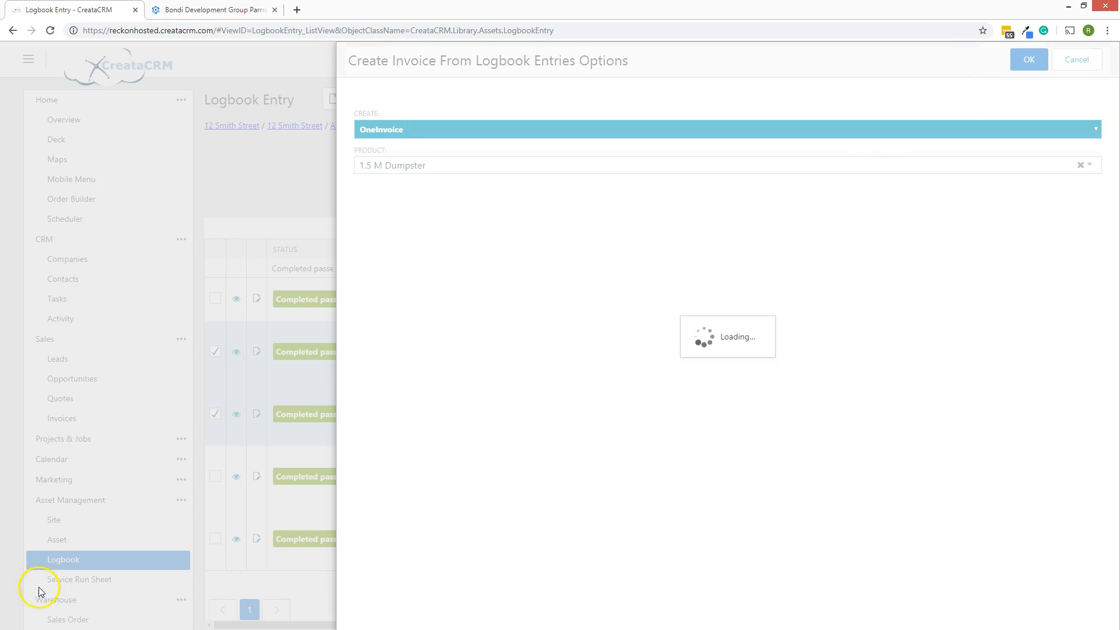
Review invoice 1040's header, two 1.5 M Dumpster lines and $396.00 total
scroll(451, 379, "down", 4)
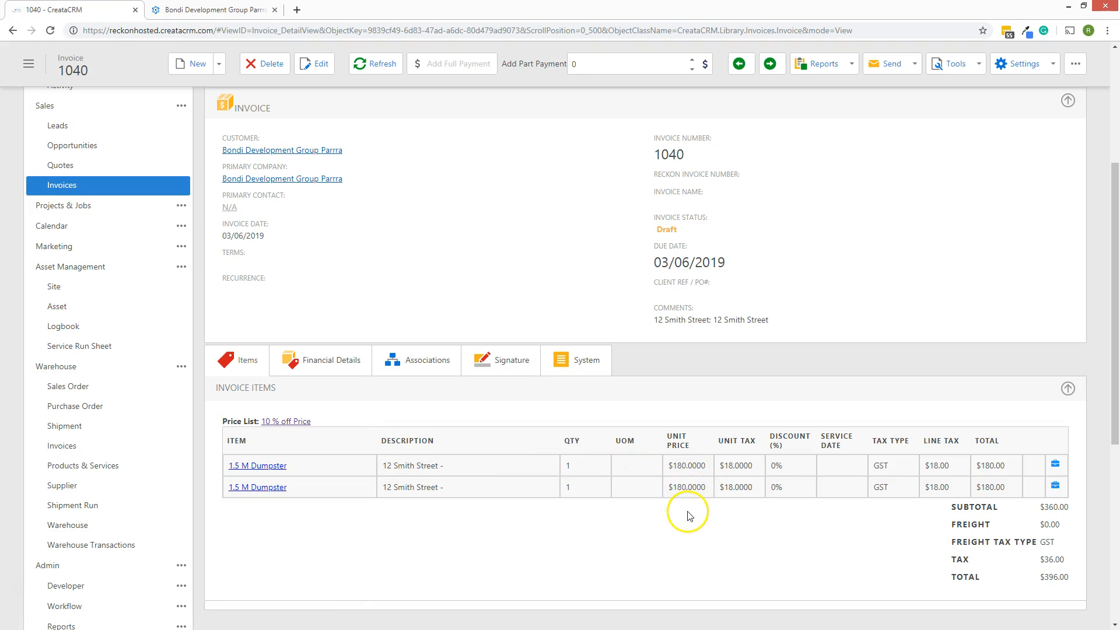
scroll(587, 409, "up", 3)
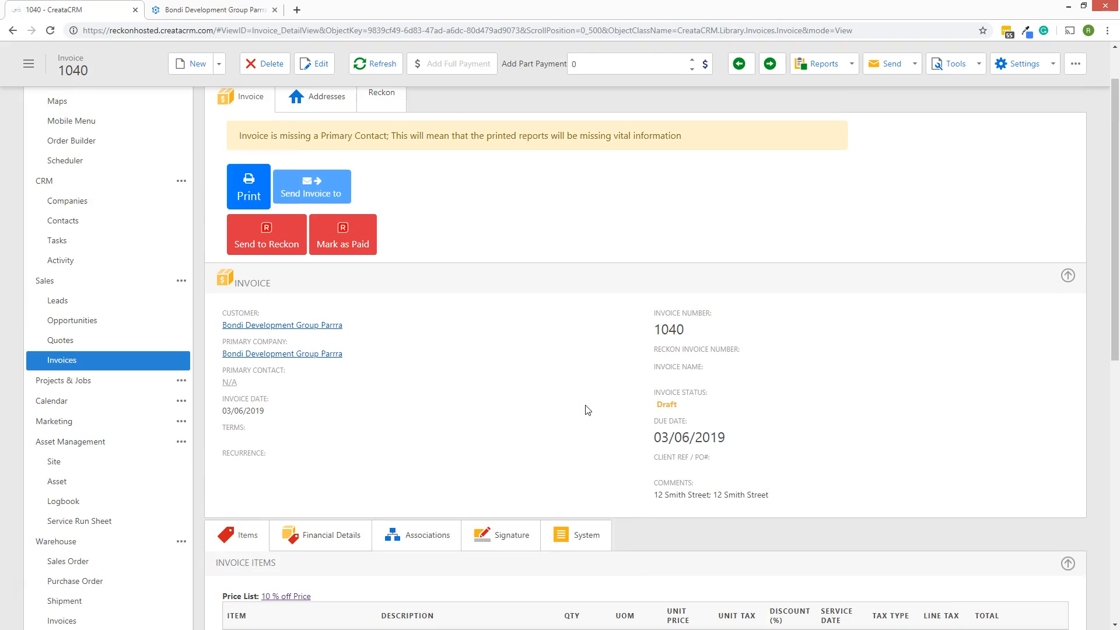
scroll(586, 409, "down", 3)
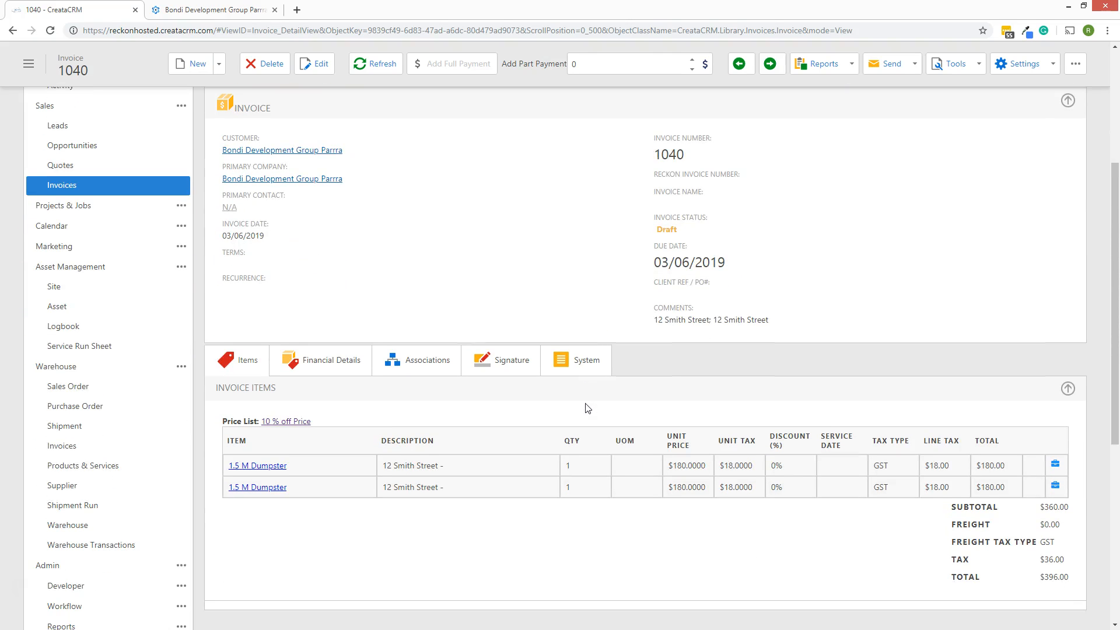
scroll(625, 500, "up", 4)
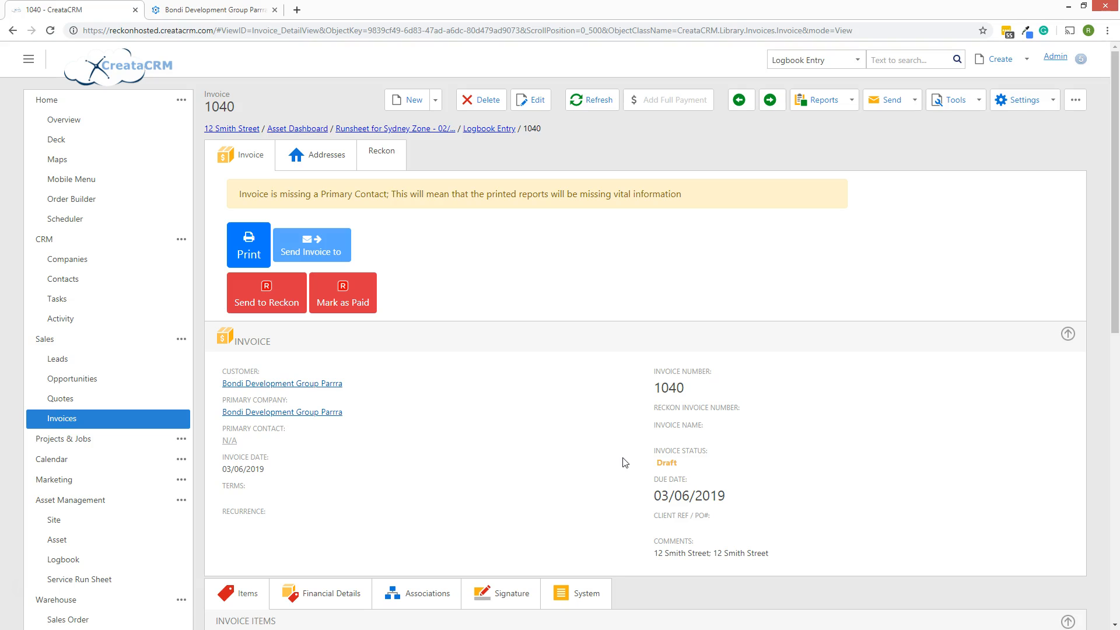
Delete the duplicate second dumpster line from invoice 1040 and save it
left_click(528, 99)
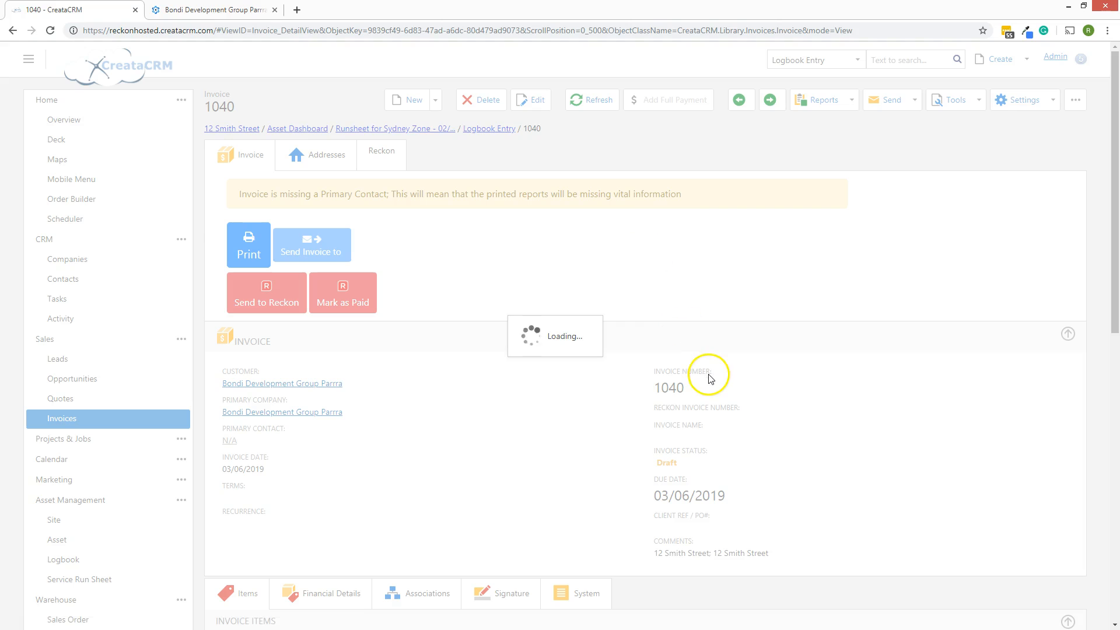
scroll(707, 370, "down", 7)
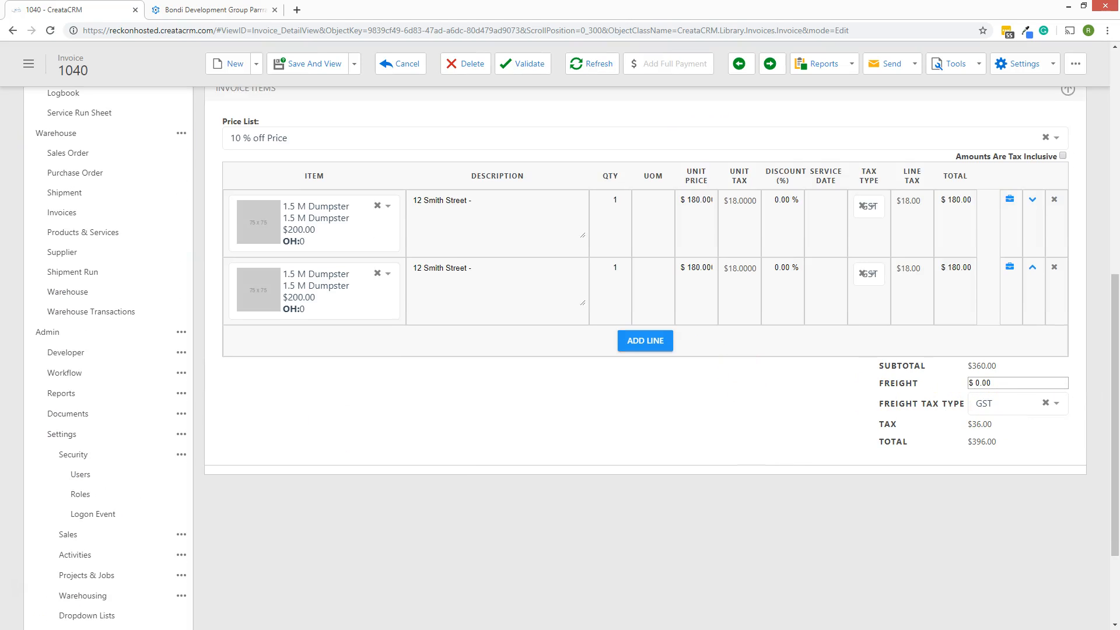
left_click(1054, 266)
scroll(864, 368, "up", 8)
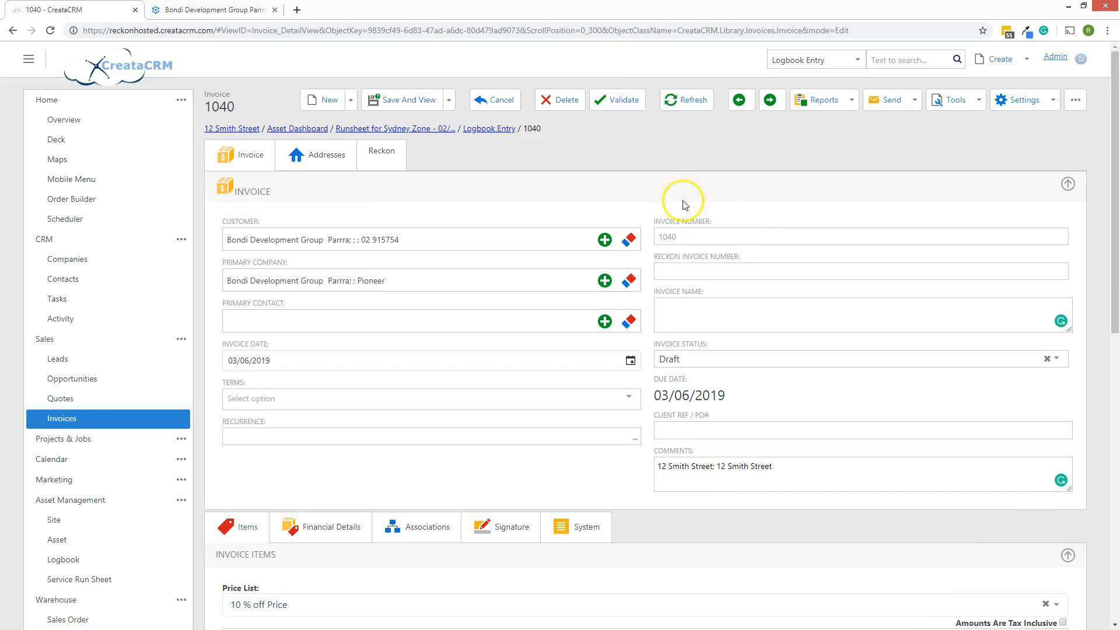
left_click(402, 100)
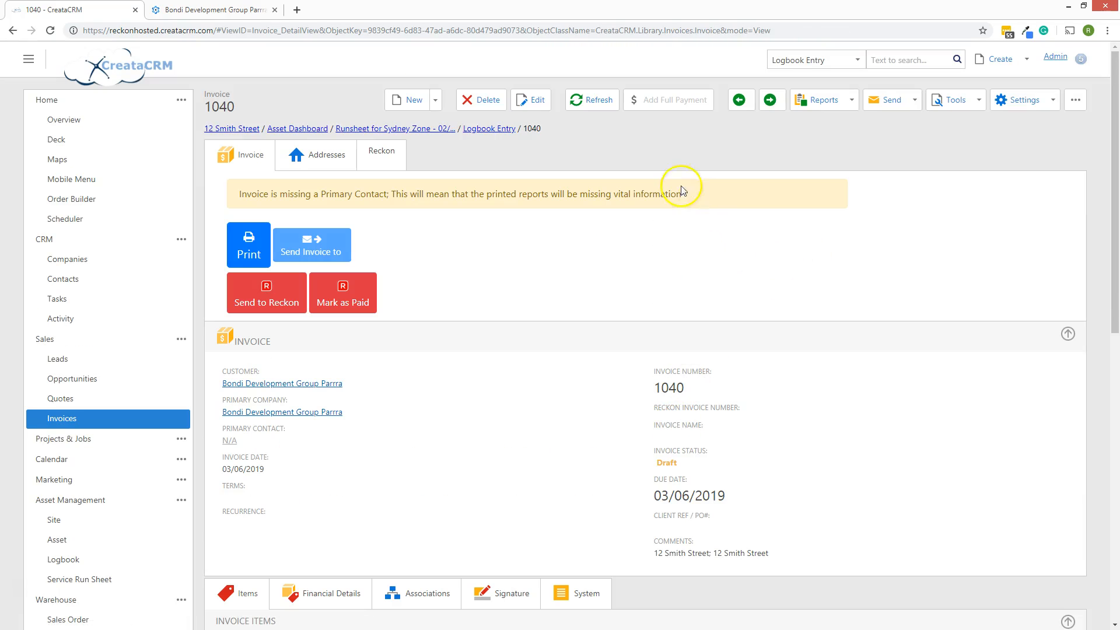
Make invoice 1040 recur monthly, ending after 12 occurrences, and save
left_click(531, 101)
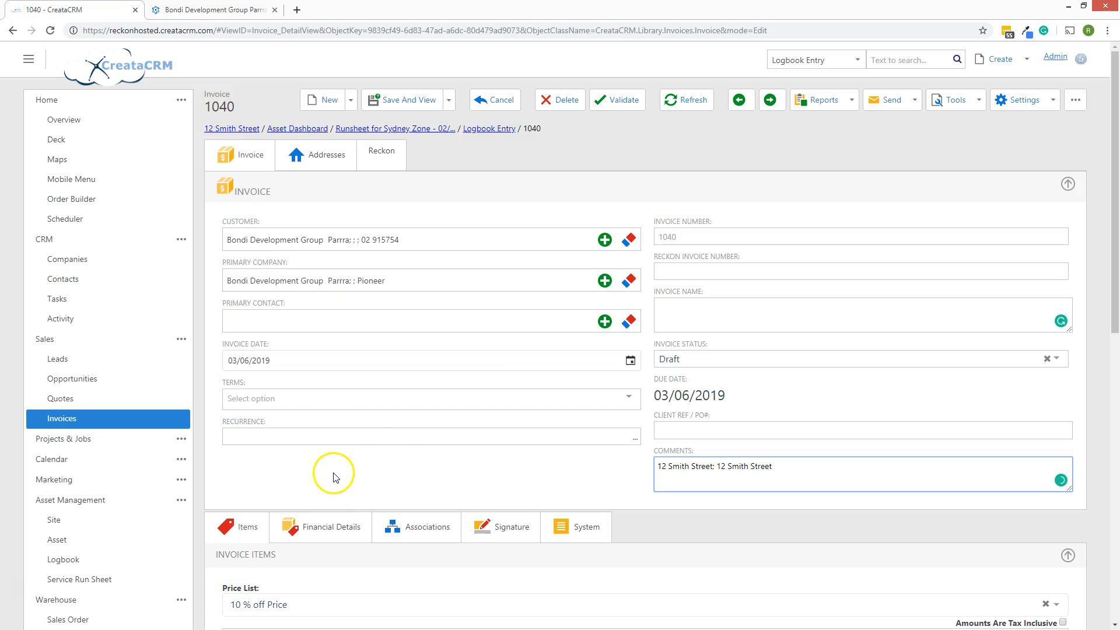
left_click(633, 438)
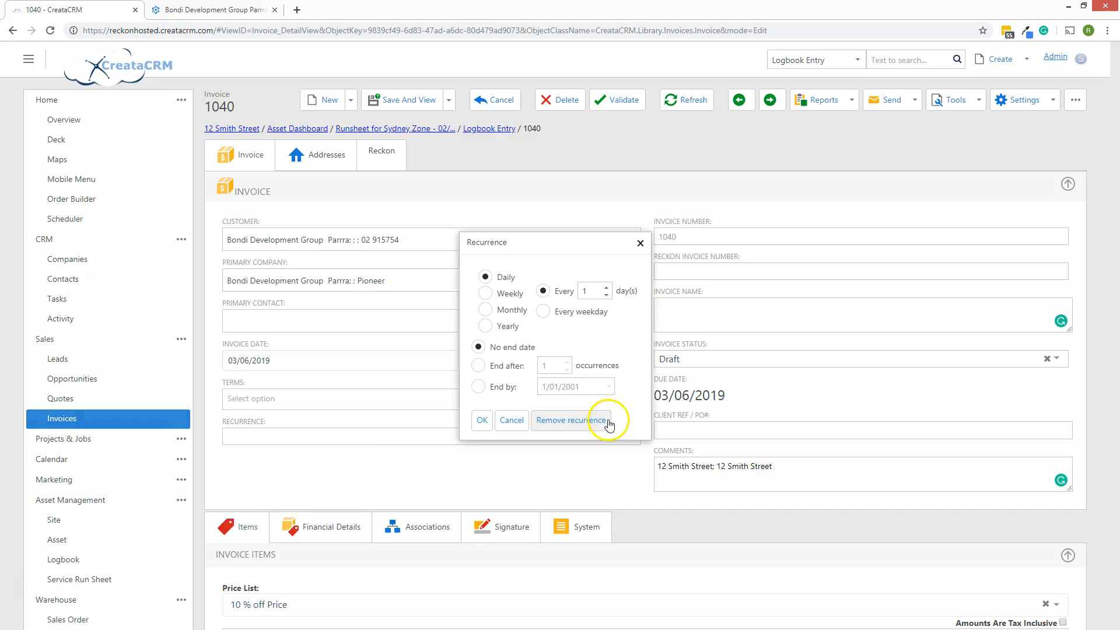
left_click(485, 309)
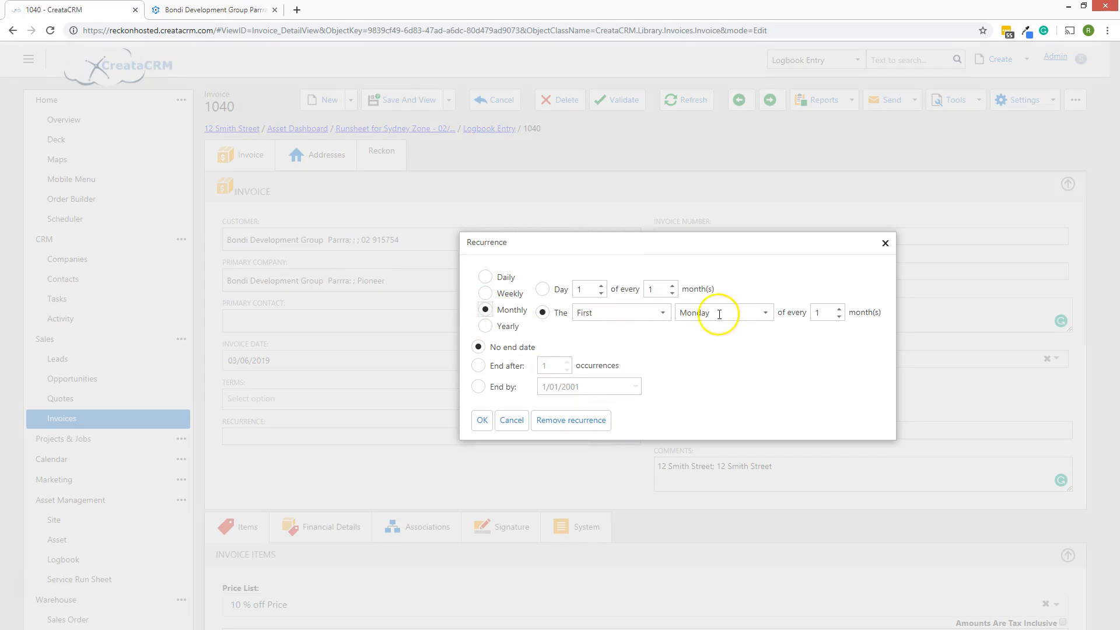
left_click(478, 366)
left_click(544, 365)
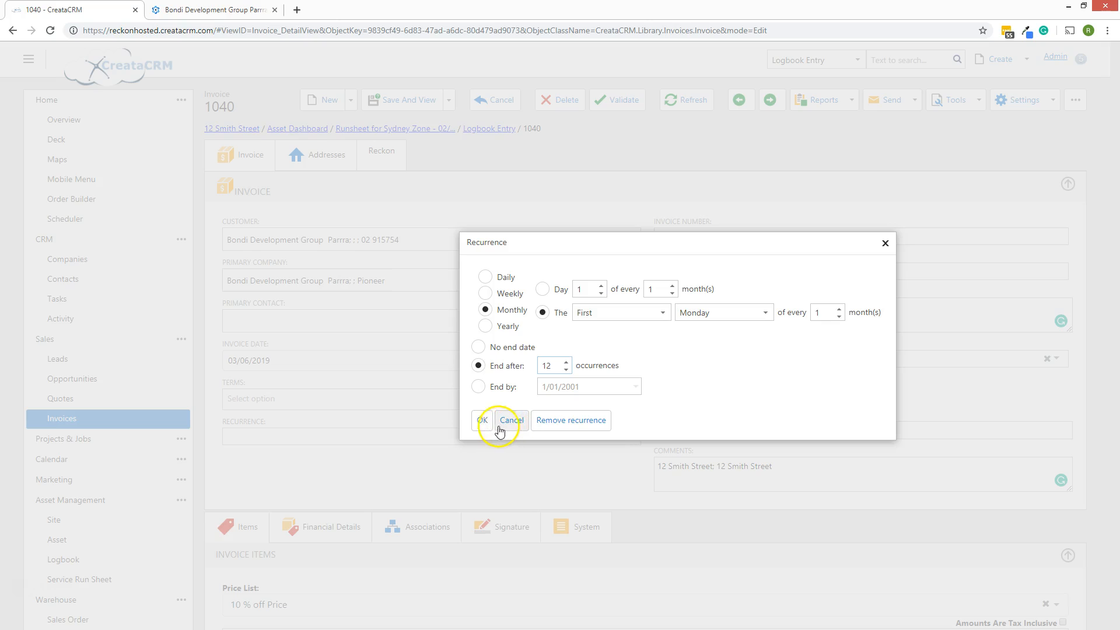
left_click(481, 420)
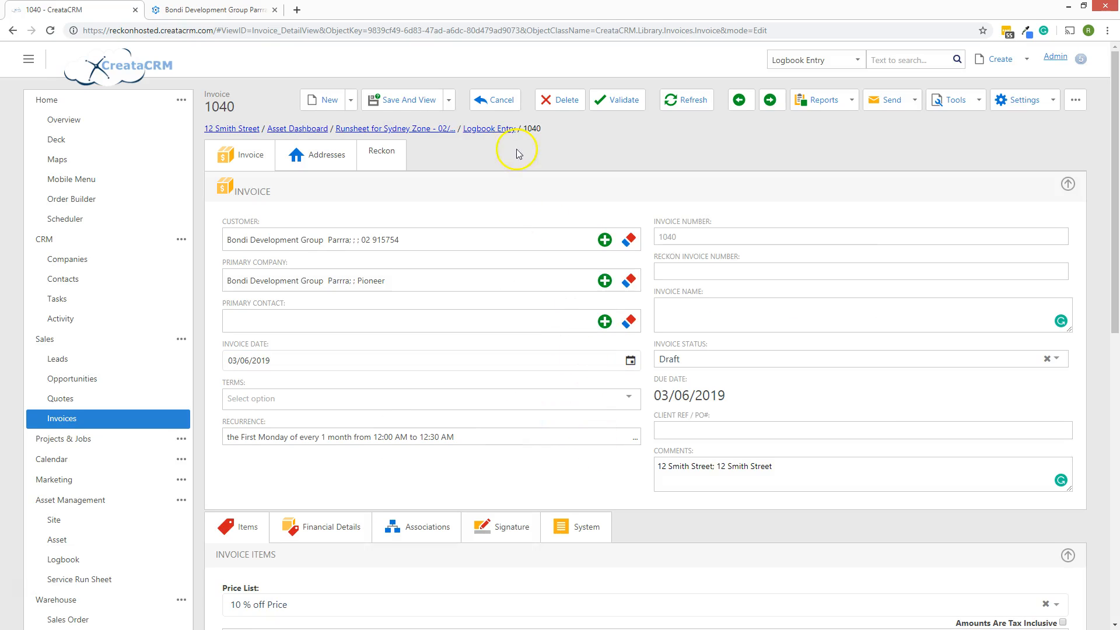
left_click(408, 99)
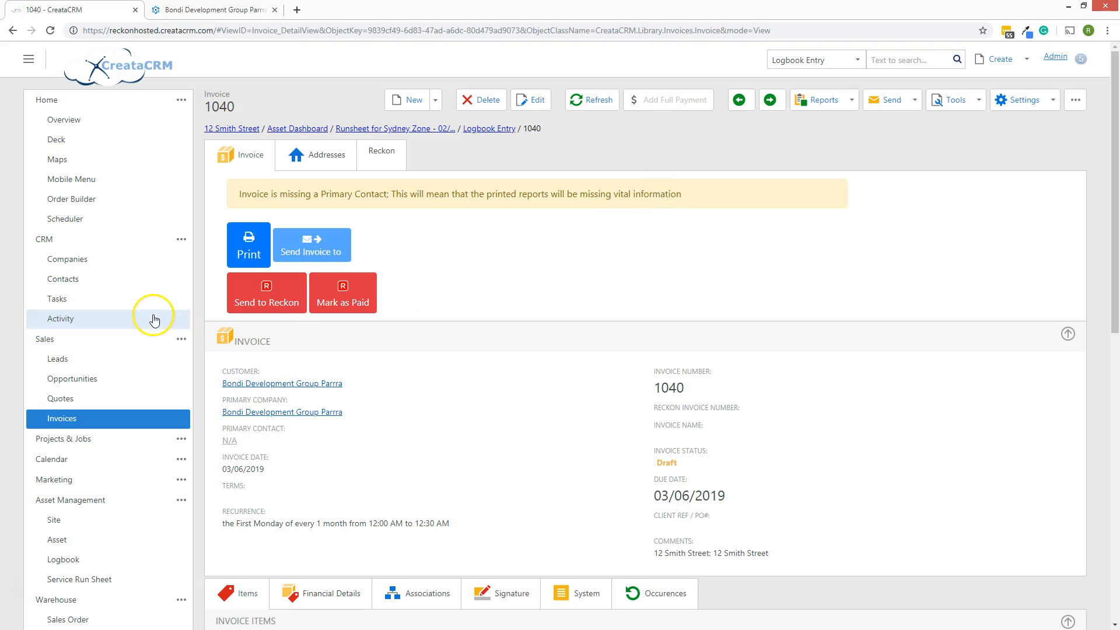
left_click(80, 338)
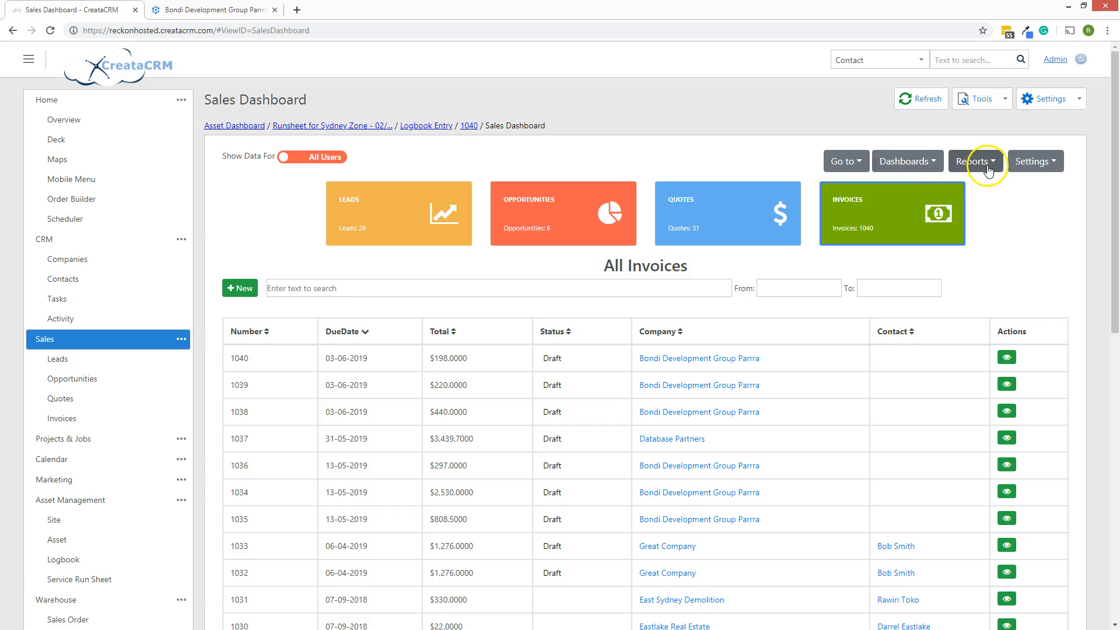
Go from Sales to the Open Invoices list
left_click(961, 165)
left_click(1025, 197)
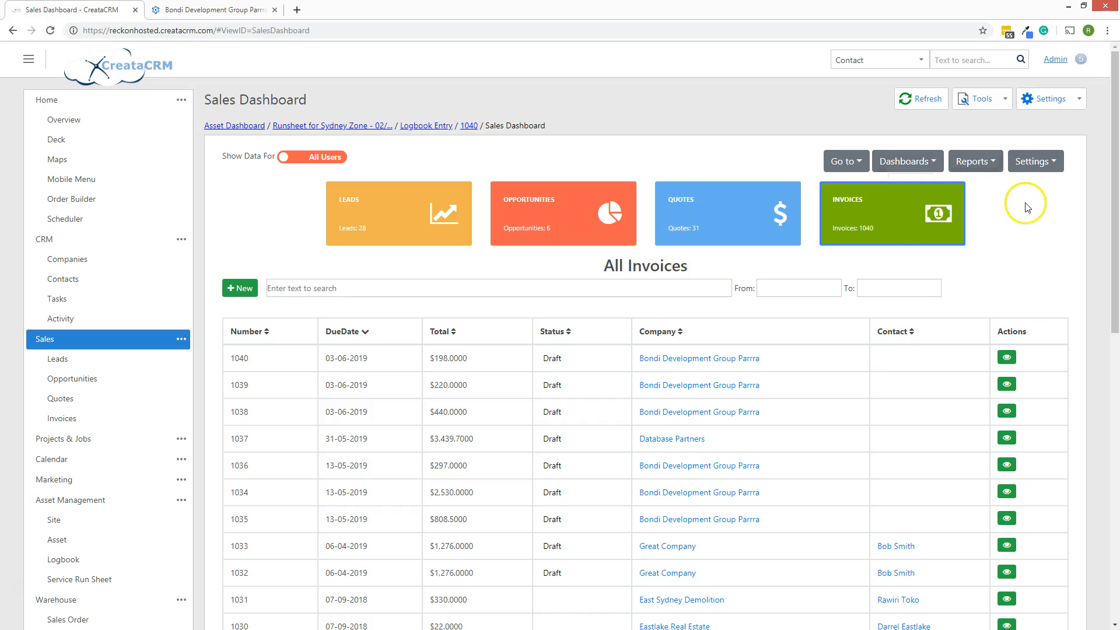
left_click(864, 169)
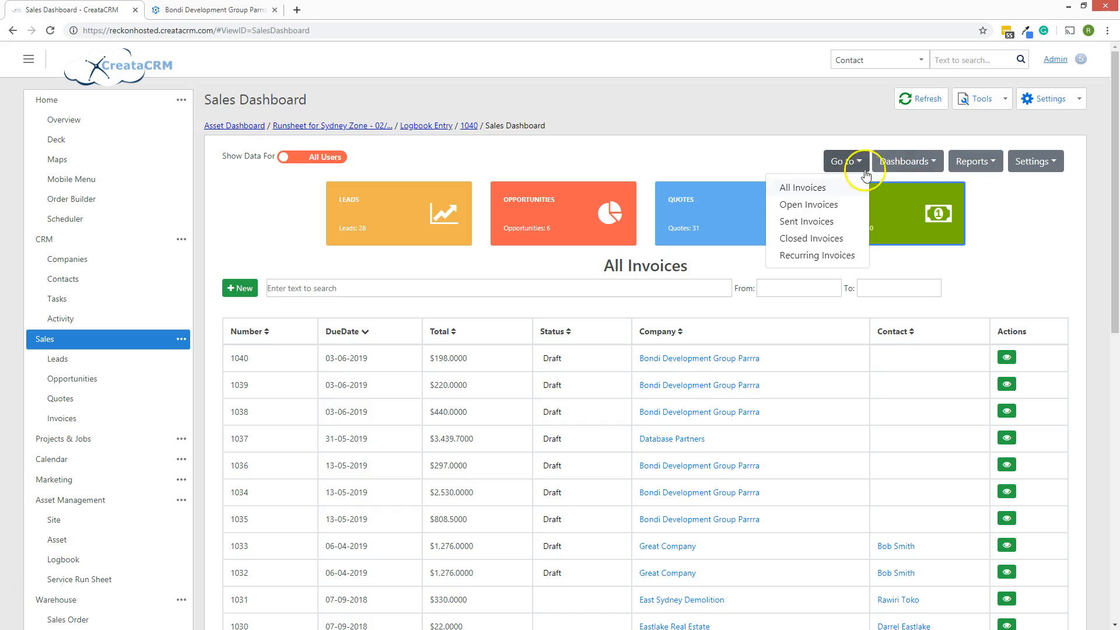
left_click(816, 205)
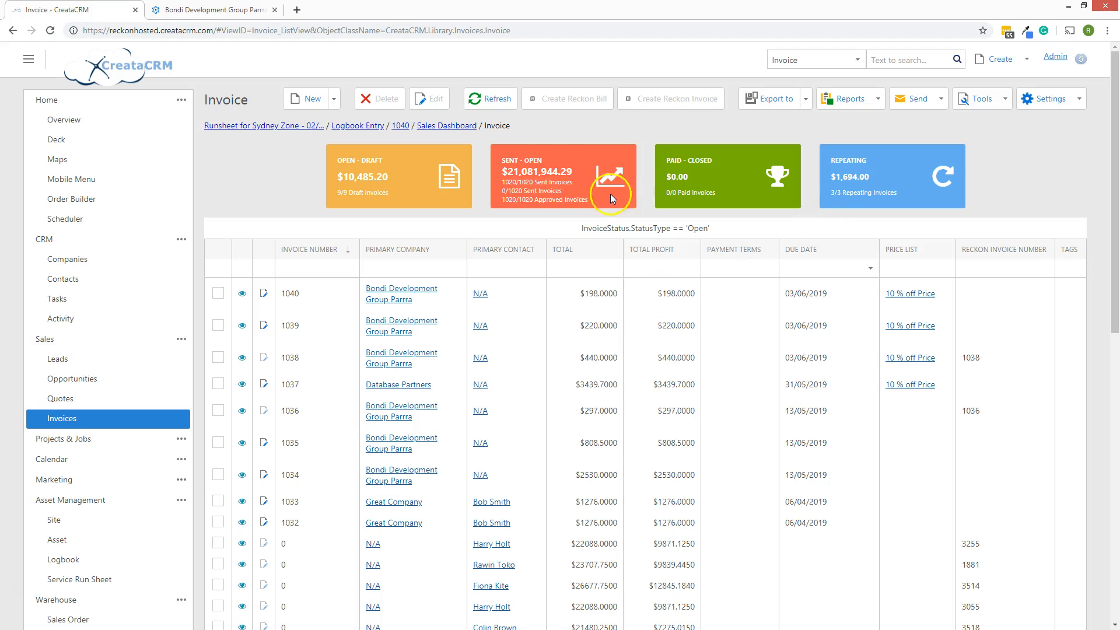
Filter to repeating invoices showing 1040, then display the 'Demo video 2' outline slide
left_click(896, 182)
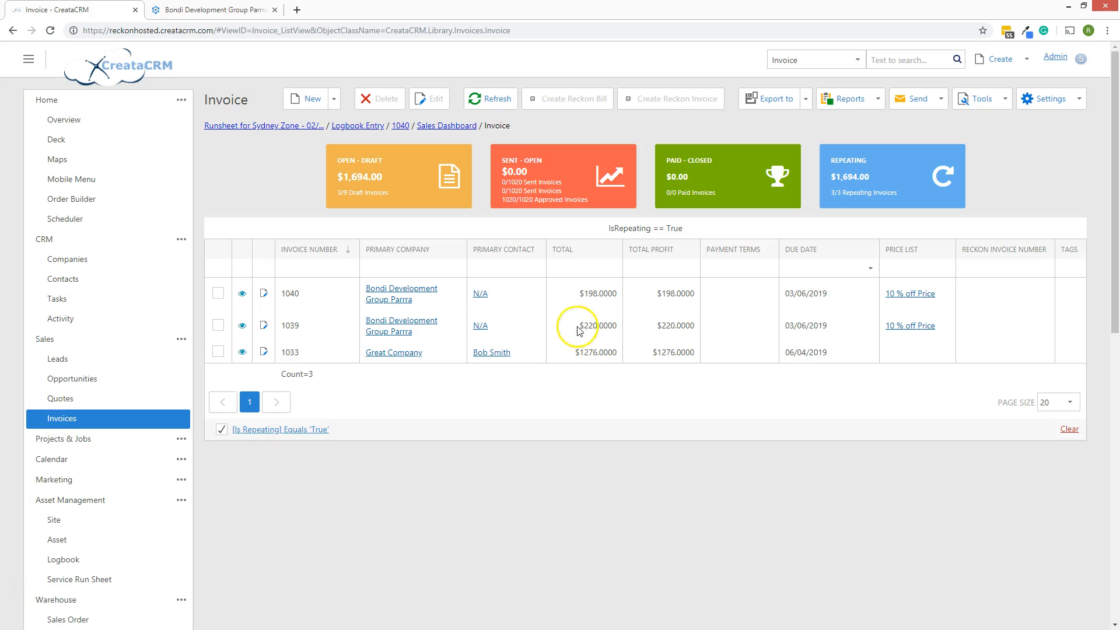
left_click(411, 182)
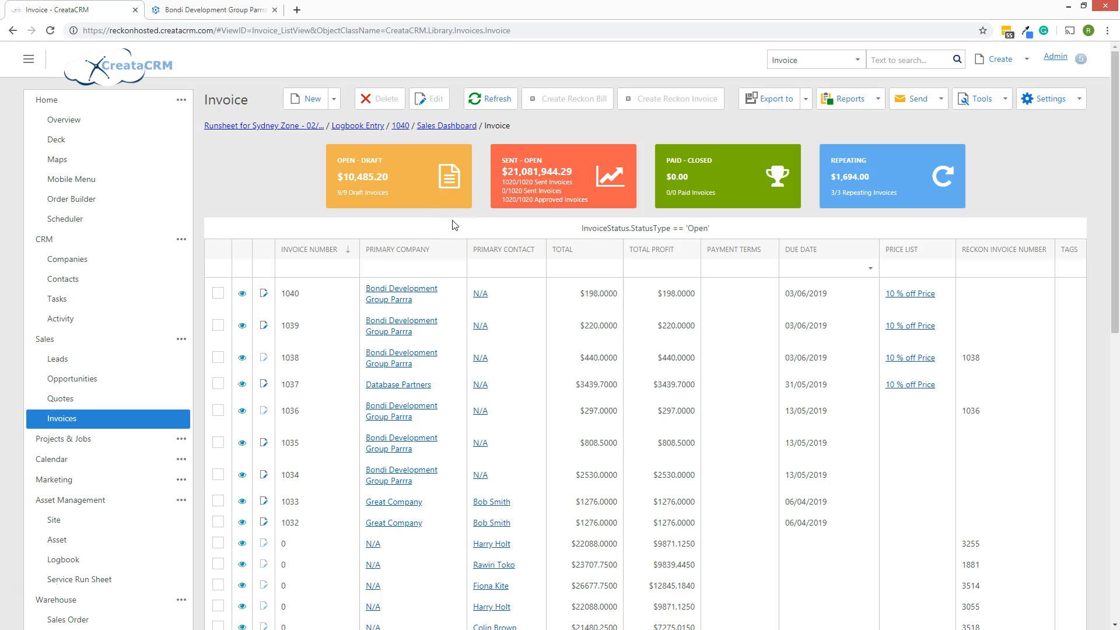
left_click(21, 578)
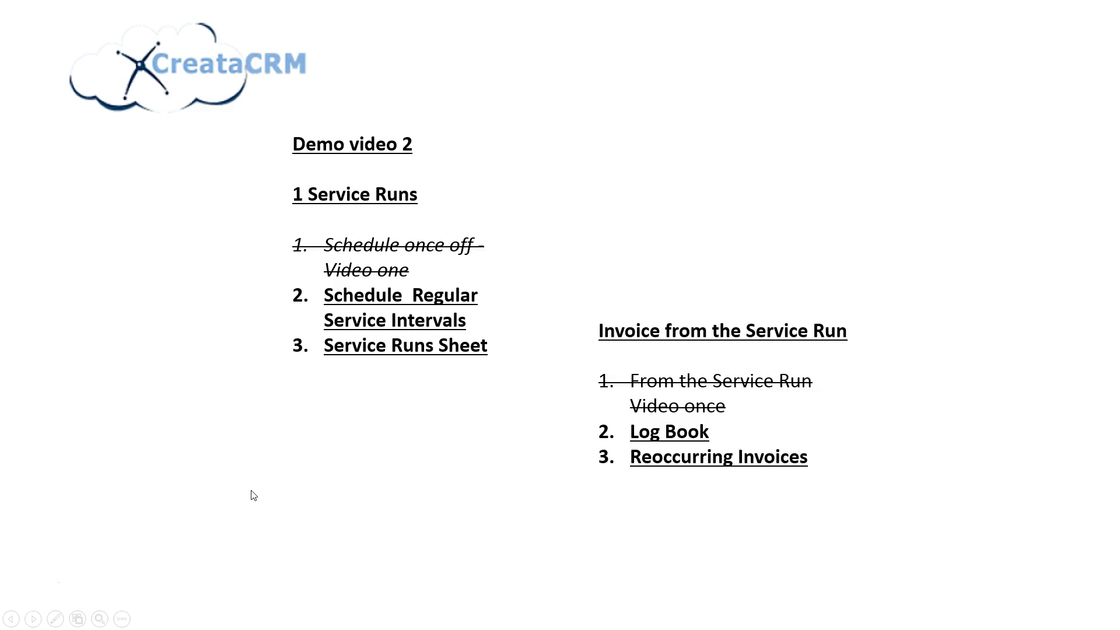